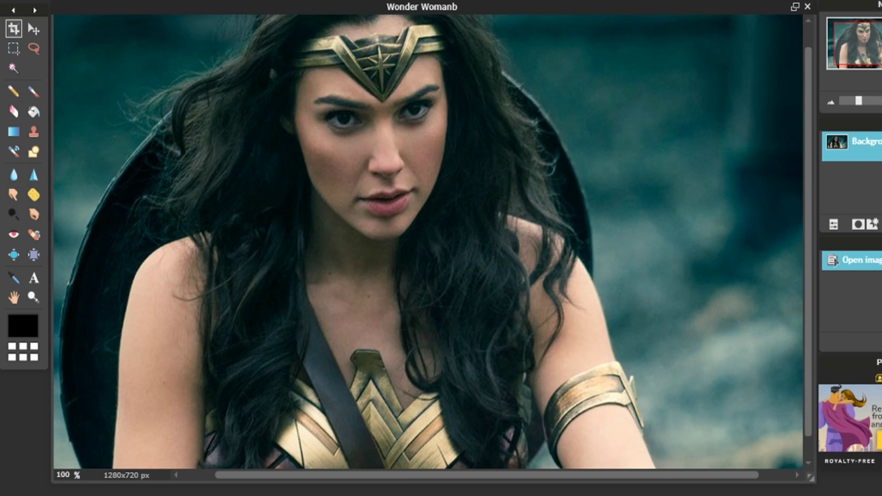
# Try to heal away the eye on the image's left side with the Spot Heal tool, and undo it
pyautogui.scroll(3, 335, 297)
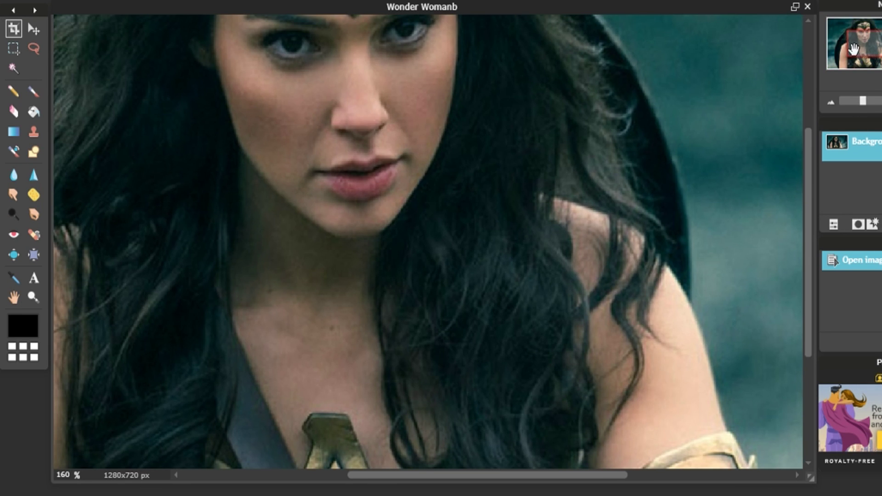
pyautogui.moveTo(854, 48); pyautogui.dragTo(851, 41)
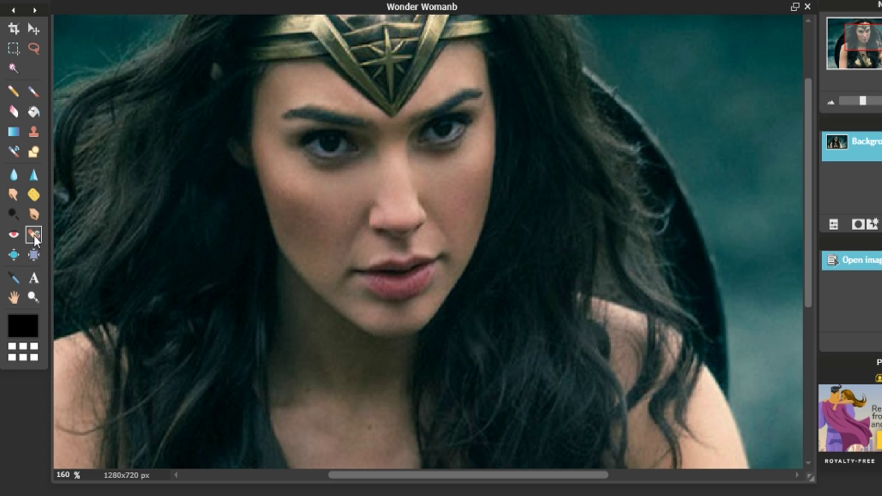
pyautogui.moveTo(323, 135)
pyautogui.mouseDown()
pyautogui.moveTo(309, 119)
pyautogui.moveTo(345, 124)
pyautogui.mouseUp()
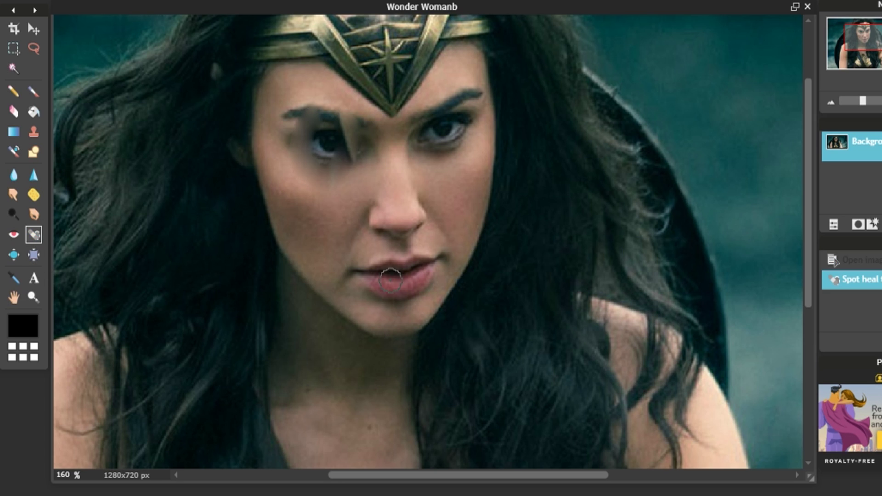
pyautogui.moveTo(342, 276)
pyautogui.mouseDown()
pyautogui.moveTo(415, 250)
pyautogui.moveTo(429, 257)
pyautogui.moveTo(387, 320)
pyautogui.mouseUp()
pyautogui.hotkey('ctrl', 'z')
# Remove the lips with Spot Heal strokes across the mouth, undoing the strokes that blend badly
pyautogui.moveTo(391, 256); pyautogui.dragTo(387, 294)
pyautogui.moveTo(421, 251); pyautogui.dragTo(407, 271)
pyautogui.moveTo(366, 264)
pyautogui.mouseDown()
pyautogui.moveTo(412, 275)
pyautogui.moveTo(429, 265)
pyautogui.moveTo(418, 271)
pyautogui.mouseUp()
pyautogui.moveTo(325, 277)
pyautogui.mouseDown()
pyautogui.moveTo(435, 277)
pyautogui.moveTo(423, 275)
pyautogui.mouseUp()
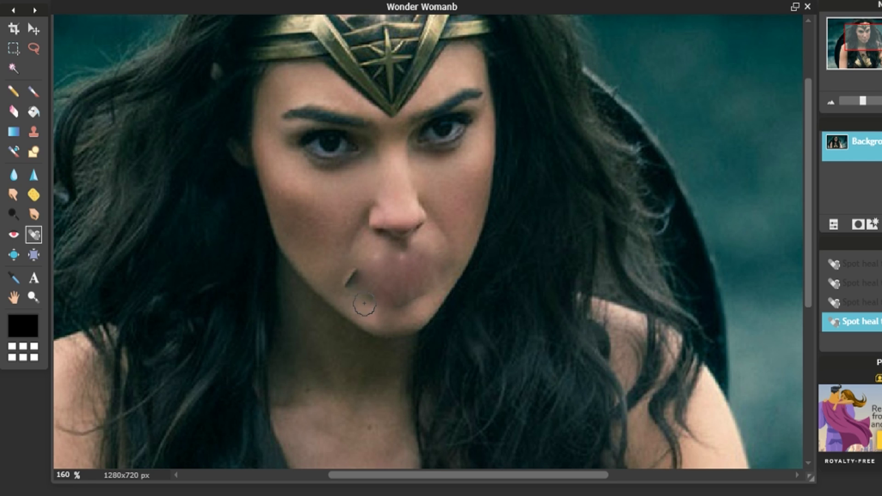
pyautogui.hotkey('ctrl', 'z')
pyautogui.hotkey('ctrl', 'z')
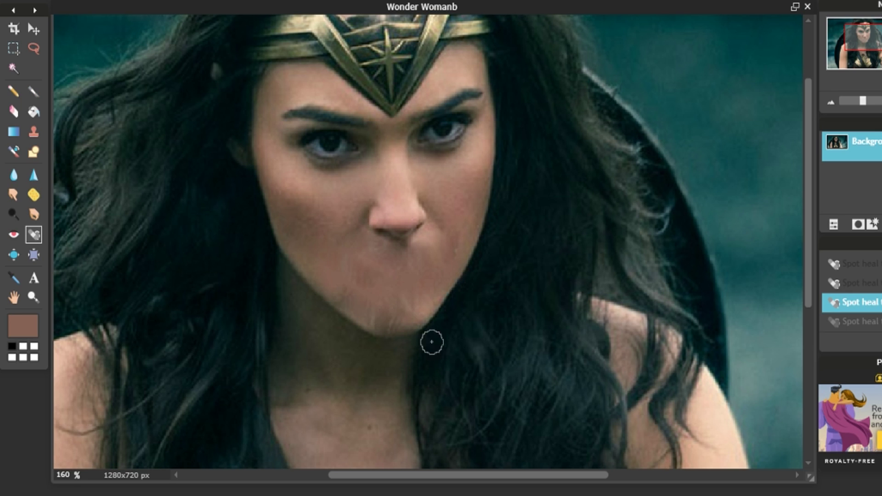
# Sample the skin tone below the eye and brush it over both eyes and eyebrows
pyautogui.scroll(-4, 459, 331)
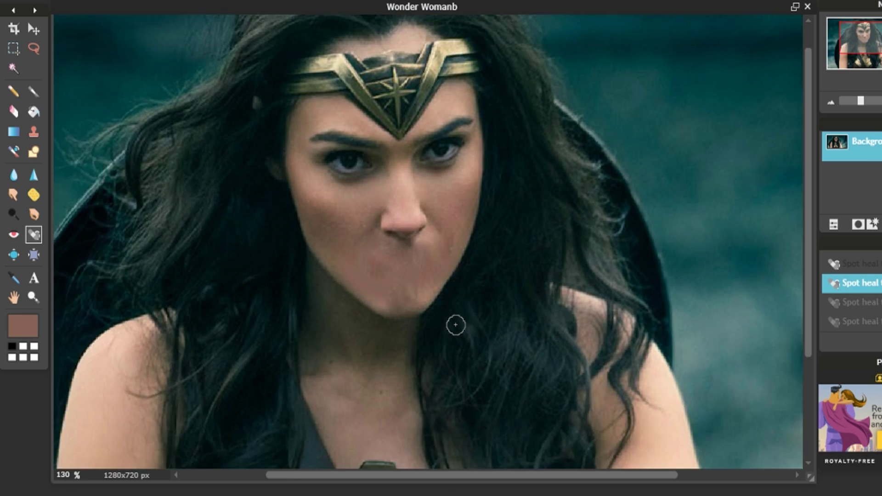
pyautogui.scroll(1, 472, 358)
pyautogui.scroll(3, 472, 359)
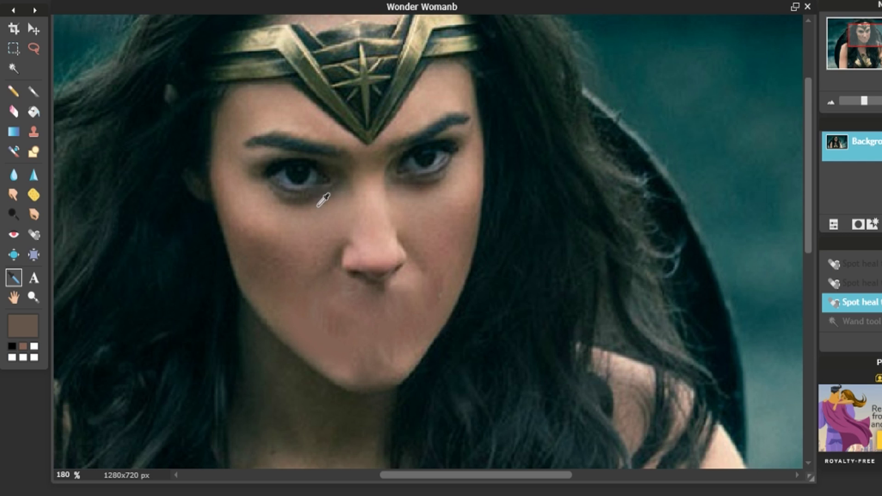
pyautogui.click(323, 215)
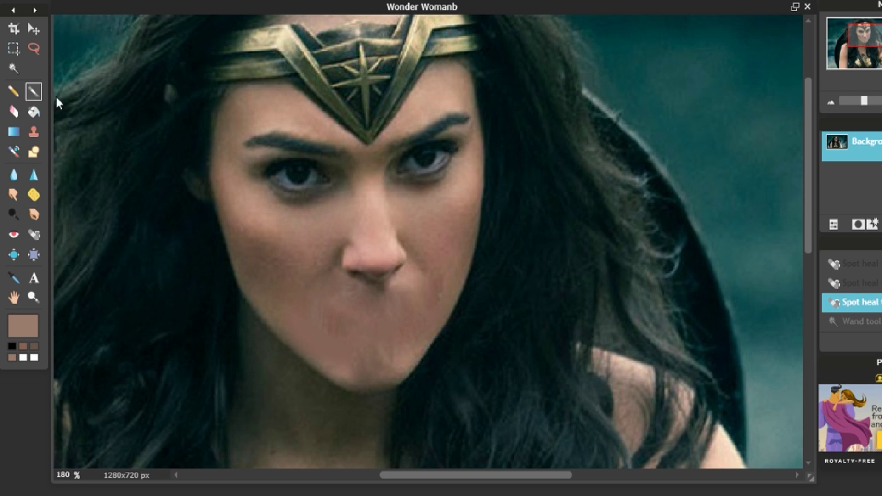
pyautogui.moveTo(272, 165)
pyautogui.mouseDown()
pyautogui.moveTo(297, 176)
pyautogui.moveTo(349, 164)
pyautogui.mouseUp()
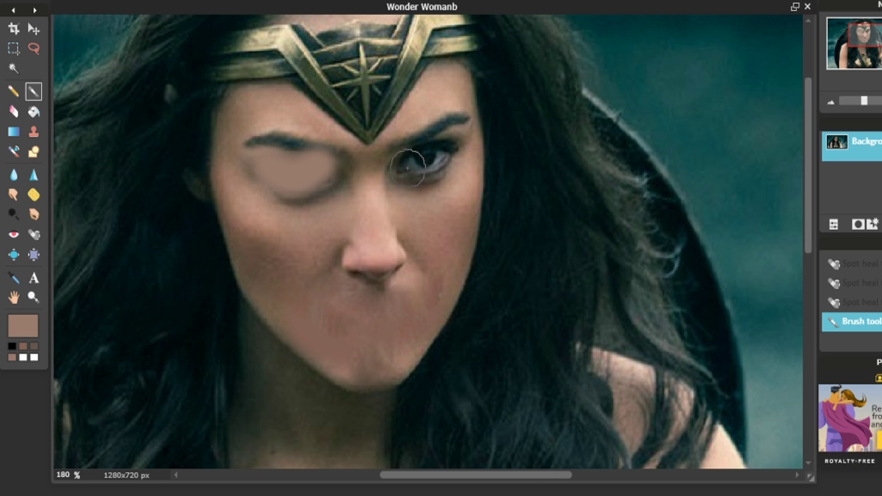
pyautogui.moveTo(408, 169)
pyautogui.mouseDown()
pyautogui.moveTo(459, 138)
pyautogui.moveTo(463, 119)
pyautogui.moveTo(401, 150)
pyautogui.moveTo(409, 168)
pyautogui.mouseUp()
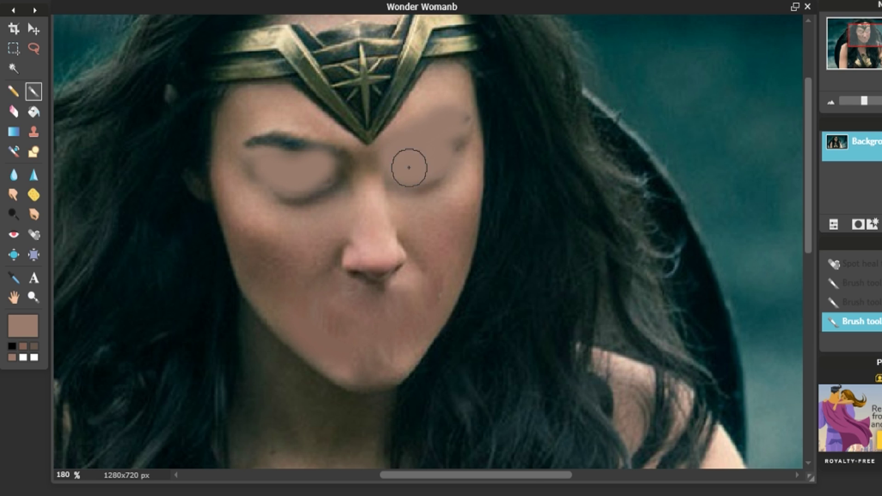
pyautogui.moveTo(258, 139)
pyautogui.mouseDown()
pyautogui.moveTo(306, 151)
pyautogui.moveTo(336, 170)
pyautogui.moveTo(266, 183)
pyautogui.mouseUp()
# Sample a lighter skin tone from the cheek and brush over the remaining eye shadows, the brow area and the nose
pyautogui.press('i')
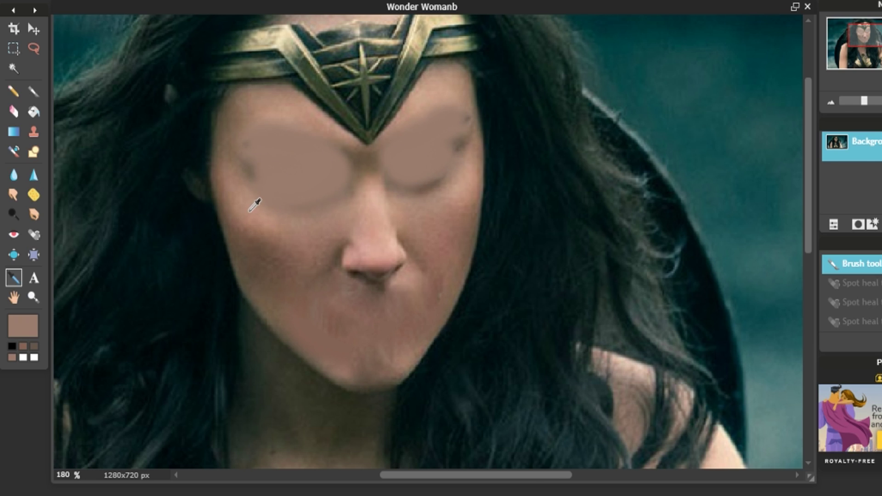
pyautogui.click(249, 211)
pyautogui.click(34, 97)
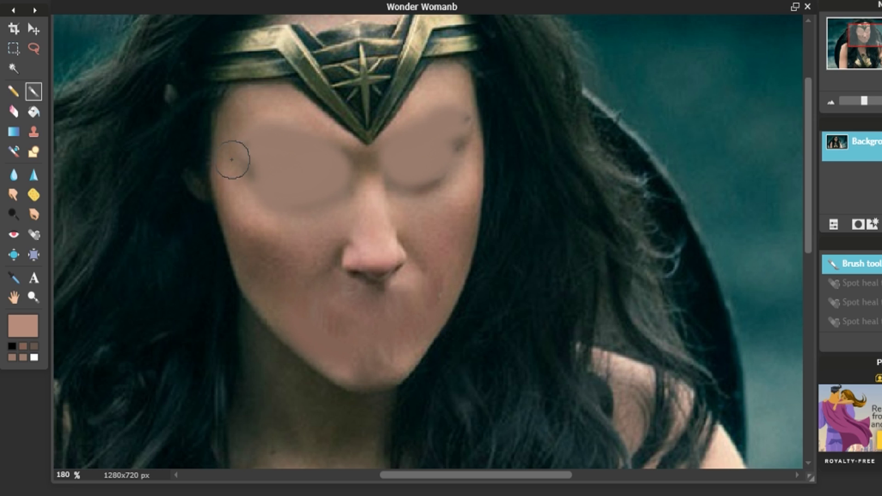
pyautogui.moveTo(233, 157); pyautogui.dragTo(252, 171)
pyautogui.moveTo(268, 202)
pyautogui.mouseDown()
pyautogui.moveTo(323, 198)
pyautogui.moveTo(344, 187)
pyautogui.moveTo(265, 150)
pyautogui.moveTo(289, 142)
pyautogui.moveTo(367, 164)
pyautogui.moveTo(410, 156)
pyautogui.moveTo(448, 127)
pyautogui.mouseUp()
# Blend the painted skin with Spot Heal strokes across the forehead, cheeks and chin
pyautogui.moveTo(415, 206); pyautogui.dragTo(476, 138)
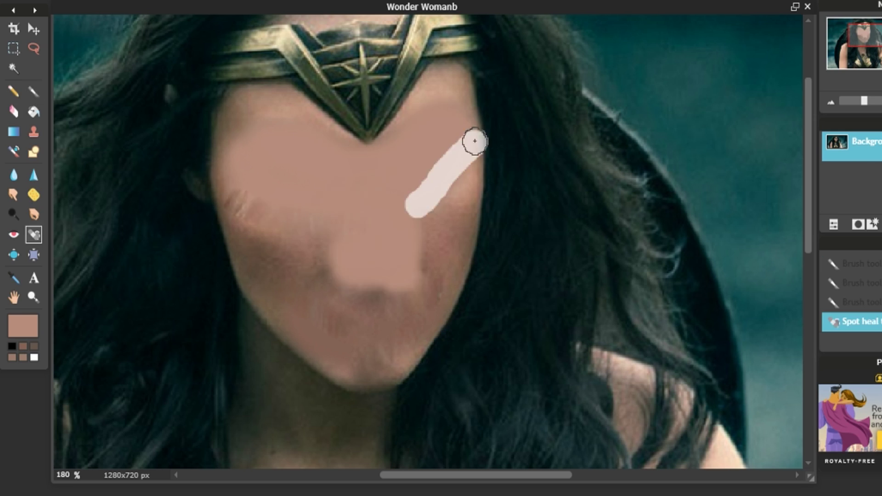
pyautogui.moveTo(440, 101)
pyautogui.mouseDown()
pyautogui.moveTo(466, 137)
pyautogui.moveTo(465, 186)
pyautogui.mouseUp()
pyautogui.scroll(1, 464, 213)
pyautogui.moveTo(443, 268); pyautogui.dragTo(347, 258)
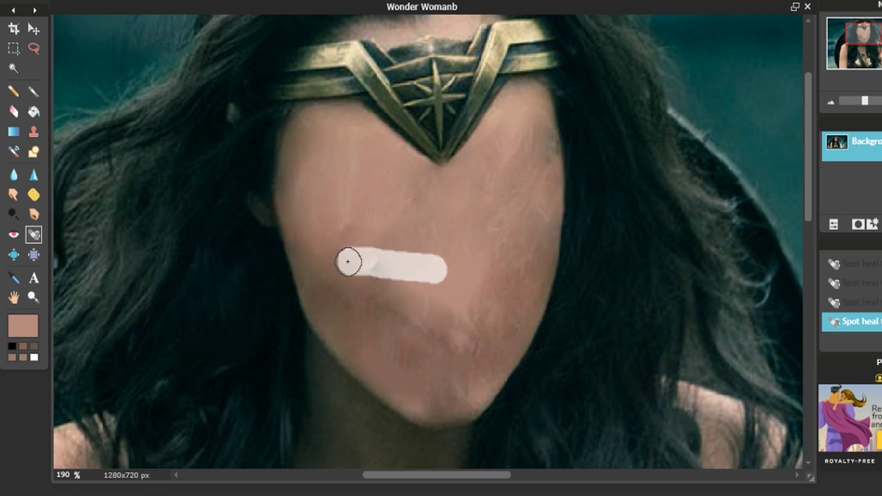
pyautogui.moveTo(503, 294); pyautogui.dragTo(419, 334)
pyautogui.moveTo(519, 241); pyautogui.dragTo(478, 326)
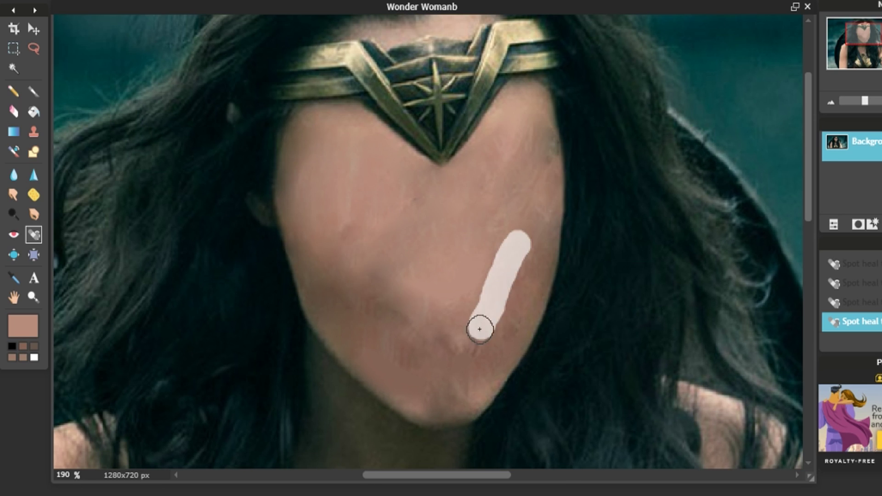
# Add the white cartoon eye as a new layer and place it on the left half of the blank face
pyautogui.hotkey('ctrl', '0')
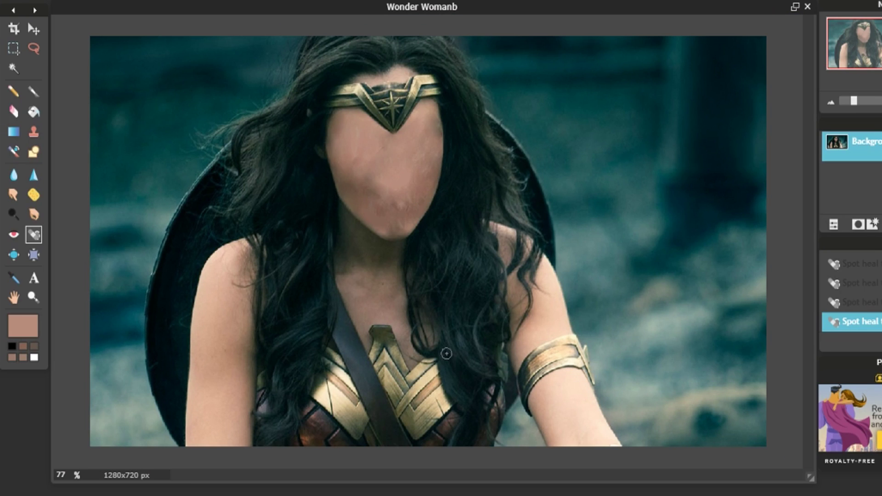
pyautogui.scroll(2, 427, 306)
pyautogui.scroll(-2, 409, 264)
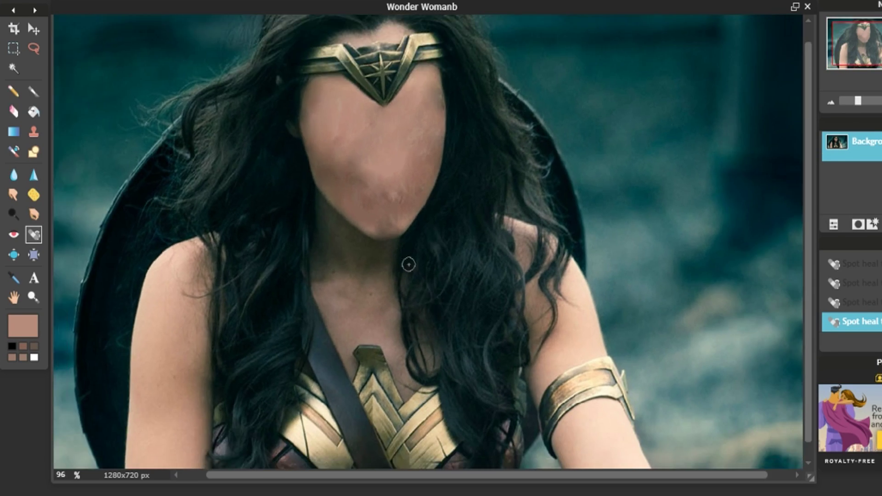
pyautogui.click(14, 70)
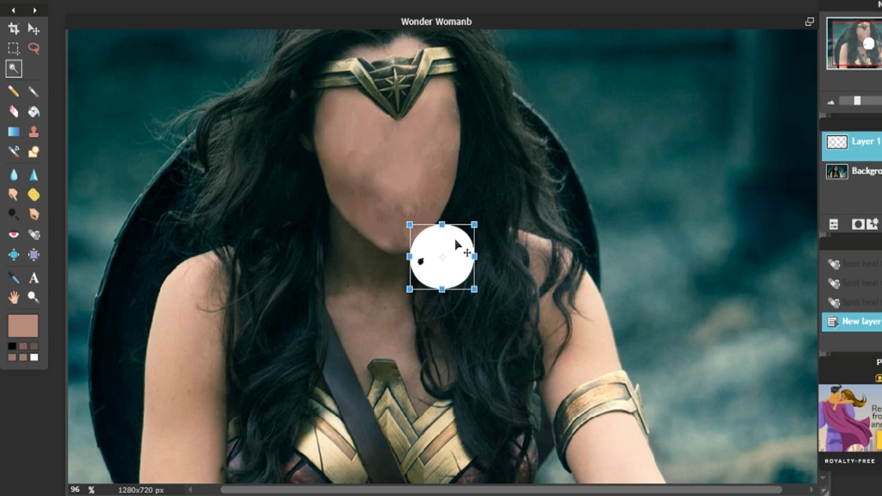
pyautogui.moveTo(454, 237); pyautogui.dragTo(371, 132)
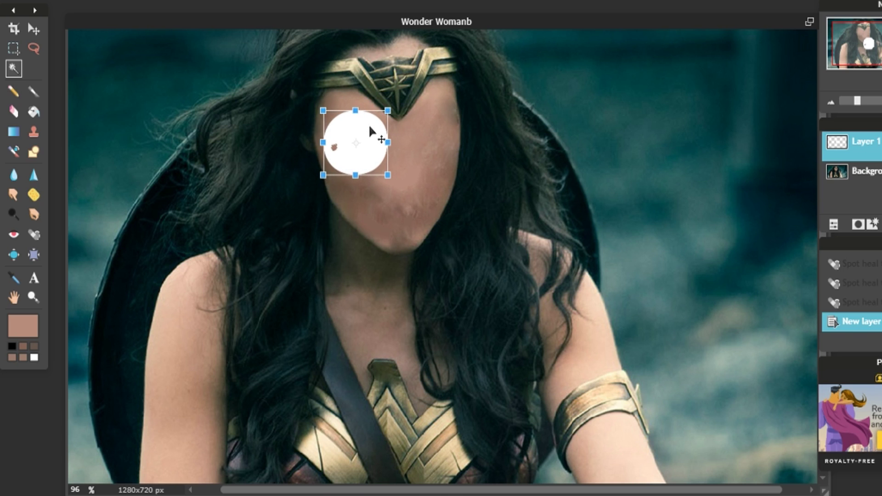
pyautogui.click(432, 143)
pyautogui.click(454, 278)
pyautogui.scroll(1, 417, 285)
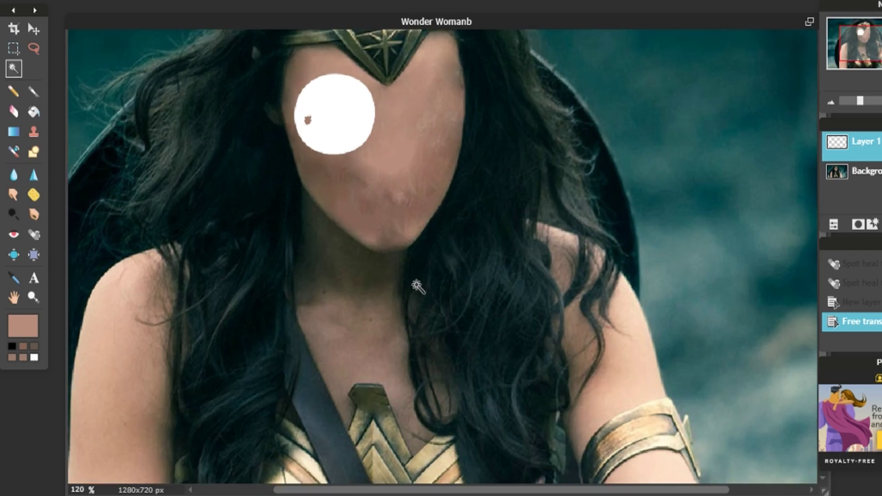
# Paste the second cartoon eye as a new layer and scale it down to fit beside the first
pyautogui.hotkey('ctrl', 'v')
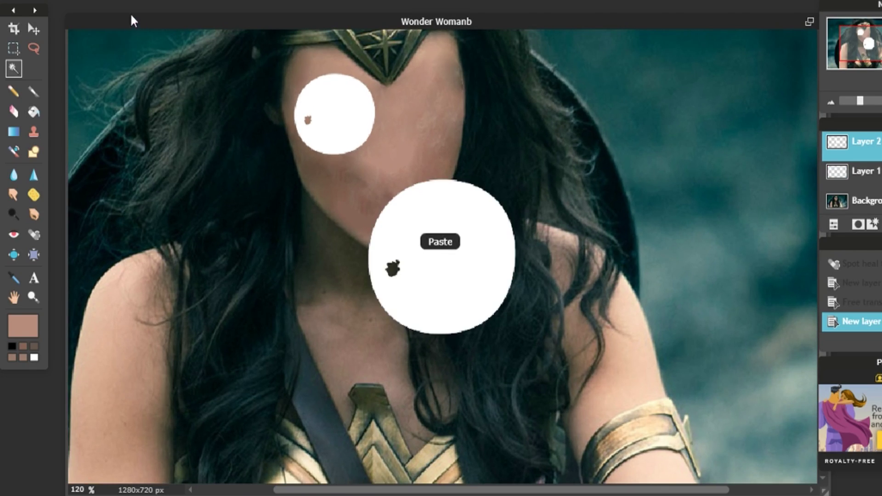
pyautogui.click(35, 2)
pyautogui.click(82, 73)
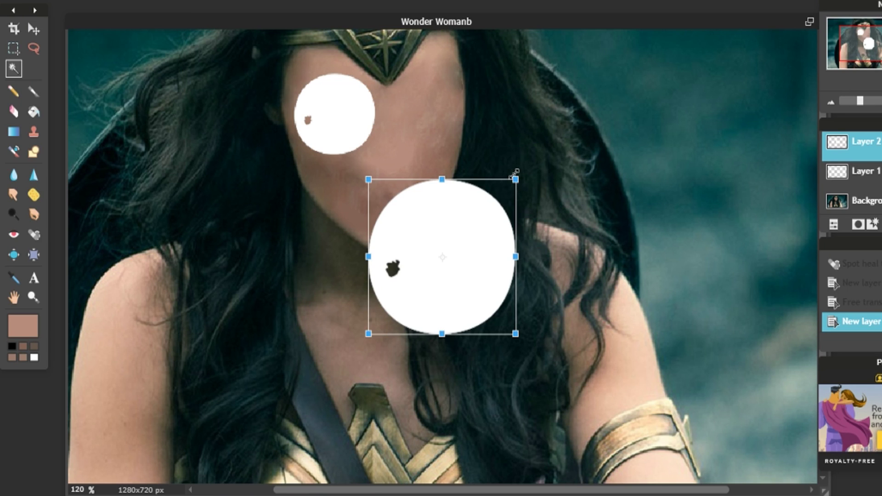
pyautogui.moveTo(514, 173); pyautogui.dragTo(482, 207)
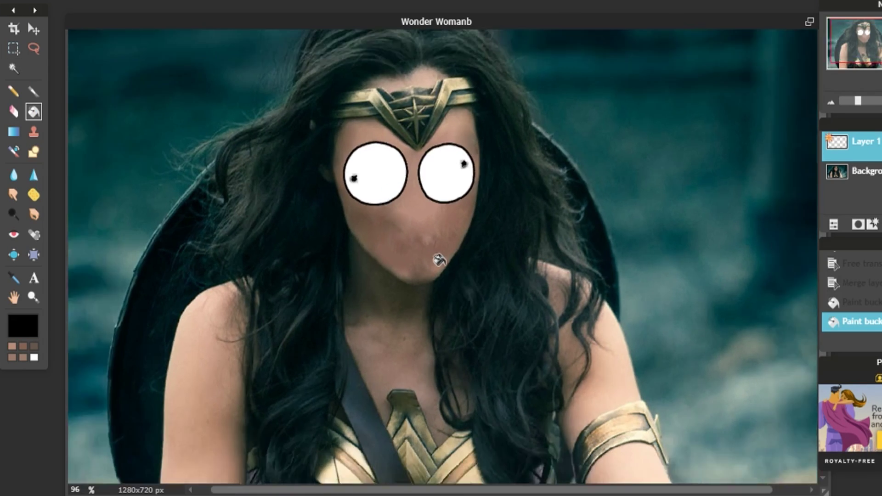
# Scale down and rotate the pasted light blue cartoon eyebrow so it sits level just above both eyes
pyautogui.scroll(-2, 468, 299)
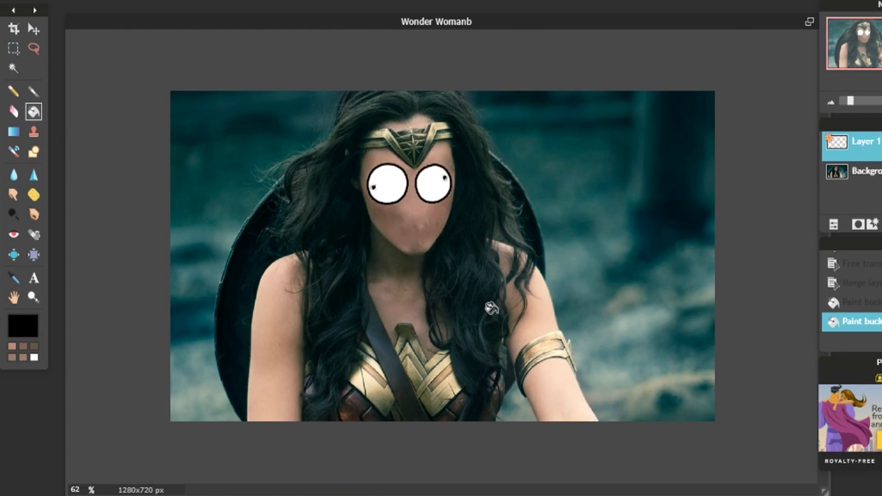
pyautogui.scroll(3, 490, 308)
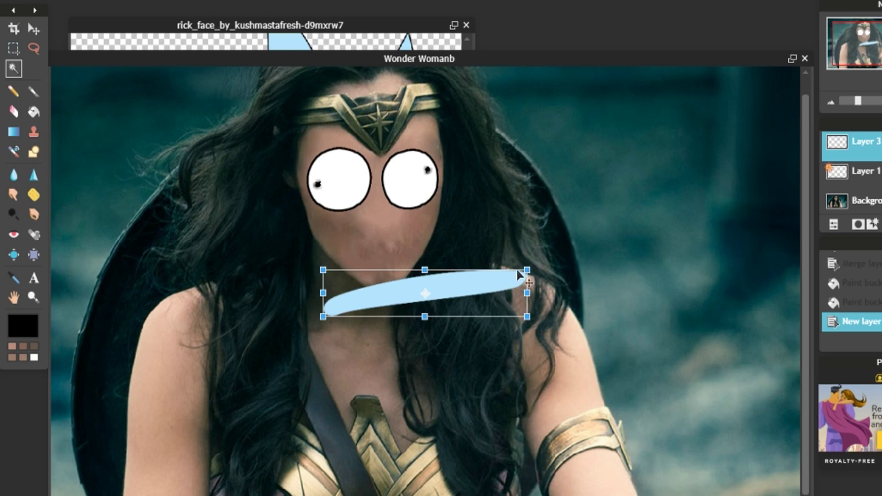
pyautogui.moveTo(529, 268); pyautogui.dragTo(404, 162)
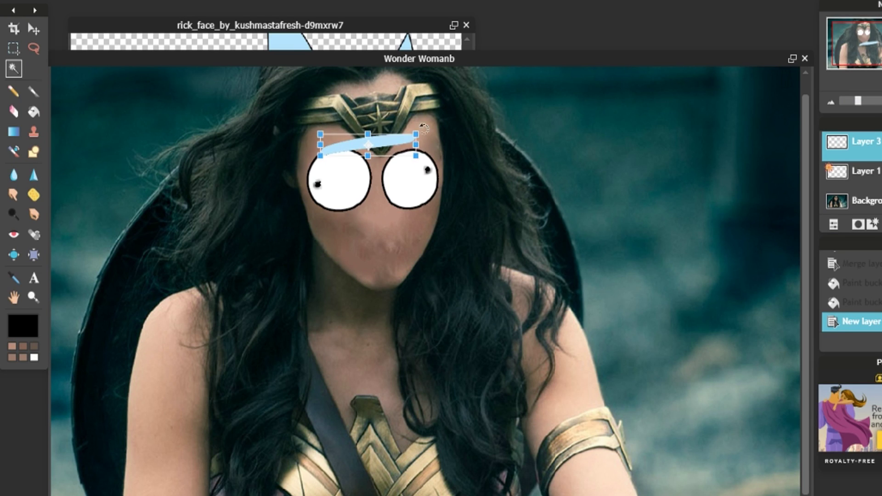
pyautogui.moveTo(423, 129); pyautogui.dragTo(440, 162)
# Erase the part of the blue eyebrow that covers the tiara's pointed centre, leaving one piece on each side
pyautogui.click(457, 118)
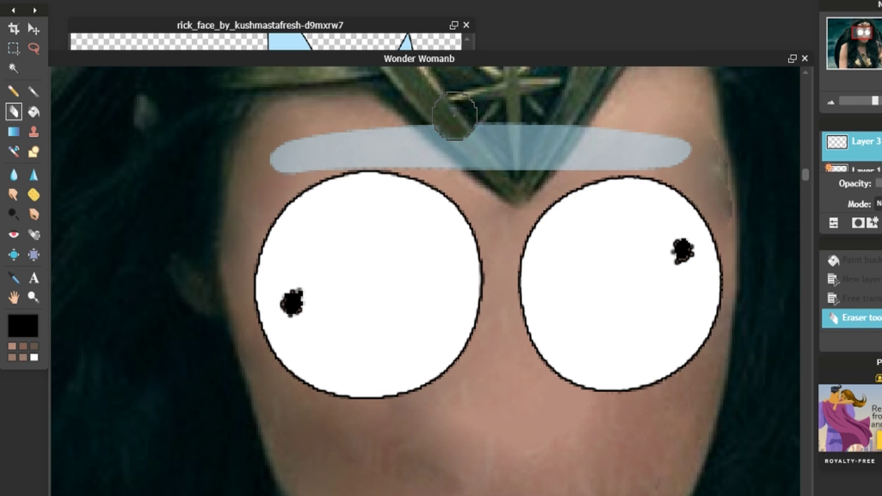
pyautogui.moveTo(450, 115)
pyautogui.mouseDown()
pyautogui.moveTo(514, 167)
pyautogui.moveTo(515, 156)
pyautogui.mouseUp()
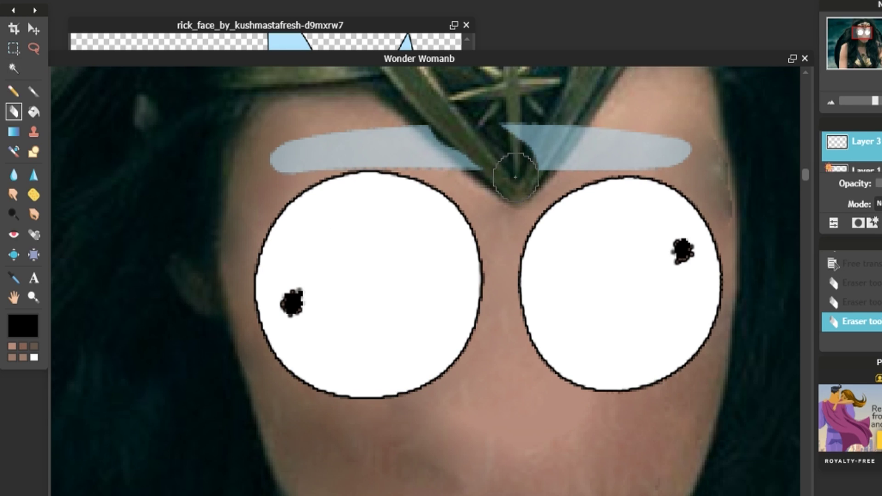
pyautogui.moveTo(460, 147); pyautogui.dragTo(559, 114)
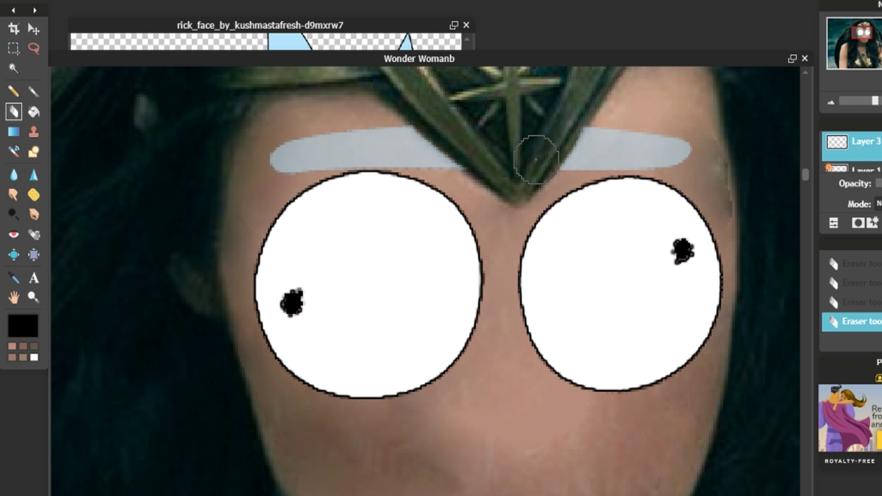
pyautogui.scroll(-1, 539, 243)
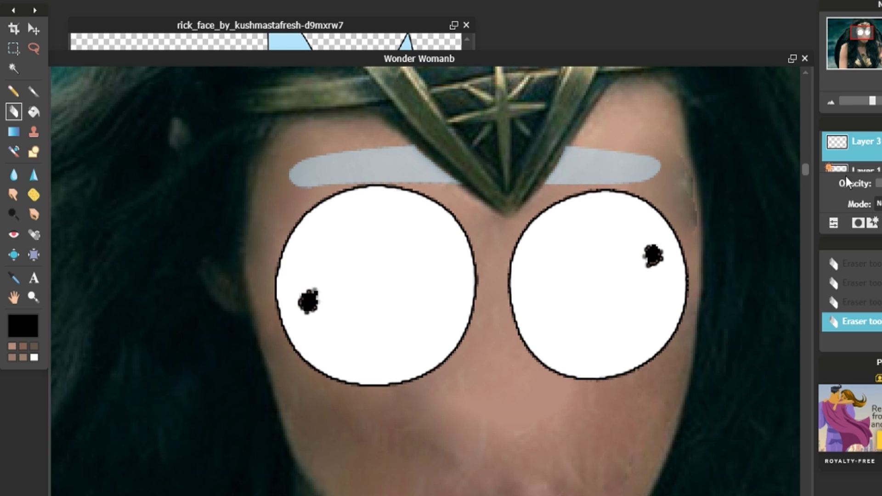
pyautogui.scroll(-2, 550, 207)
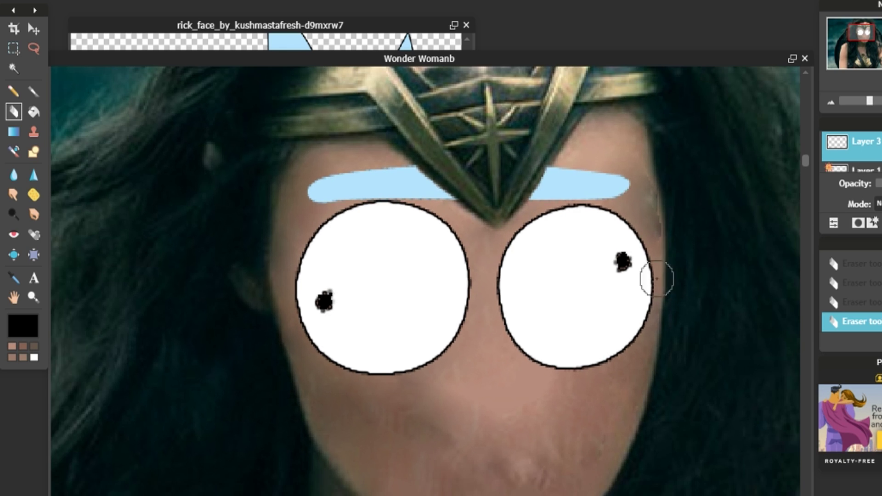
pyautogui.scroll(-3, 523, 421)
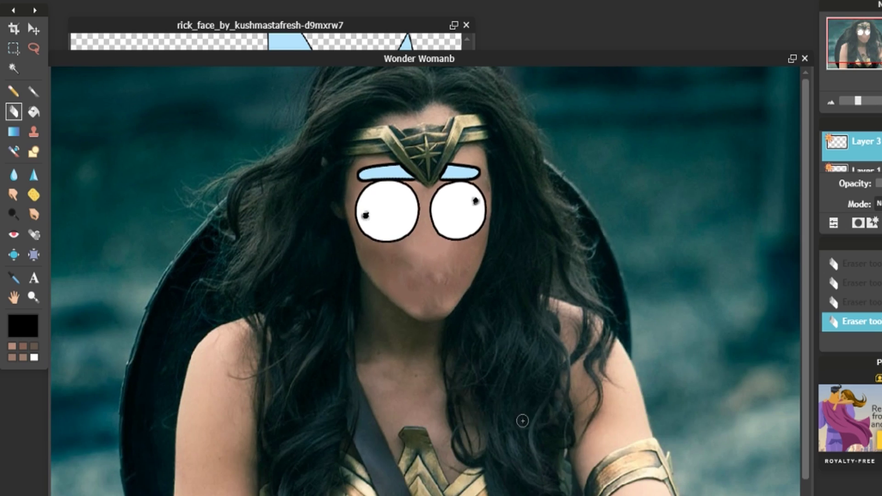
# Choose the size 9 hard round brush and add the cartoon nose outline as a new layer over the lower face
pyautogui.scroll(1, 539, 422)
pyautogui.press('m')
pyautogui.scroll(2, 486, 269)
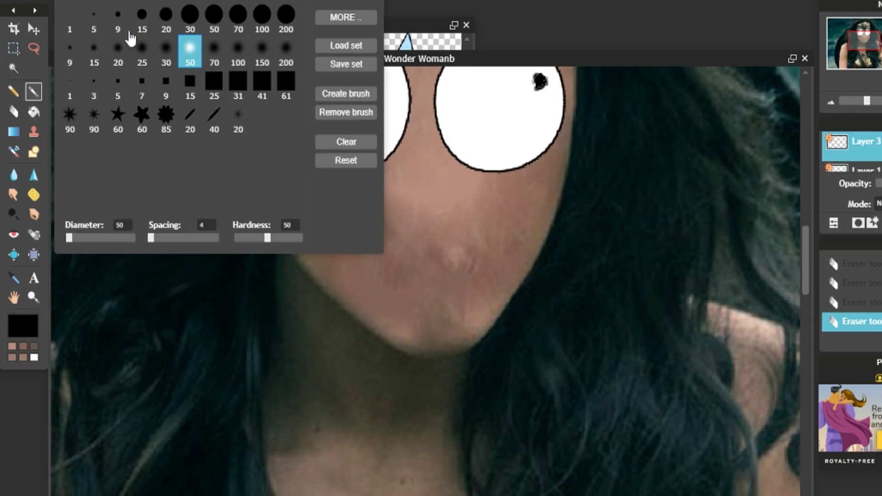
pyautogui.click(115, 17)
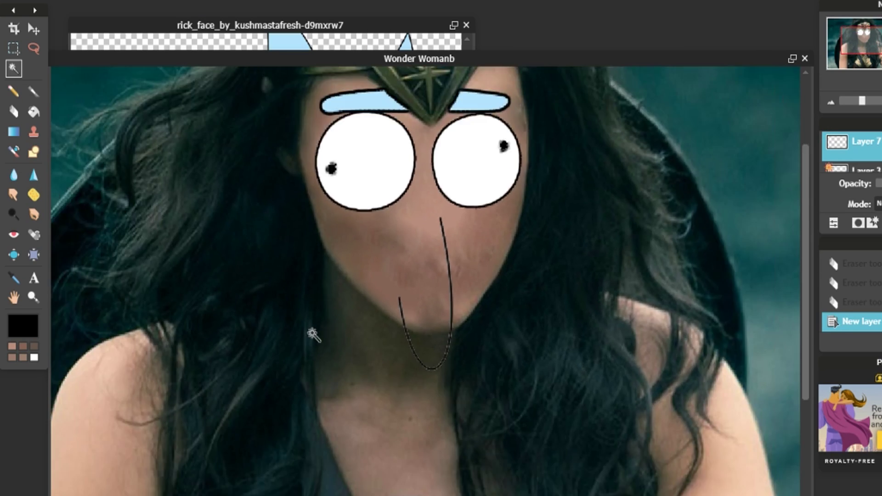
pyautogui.scroll(-2, 315, 335)
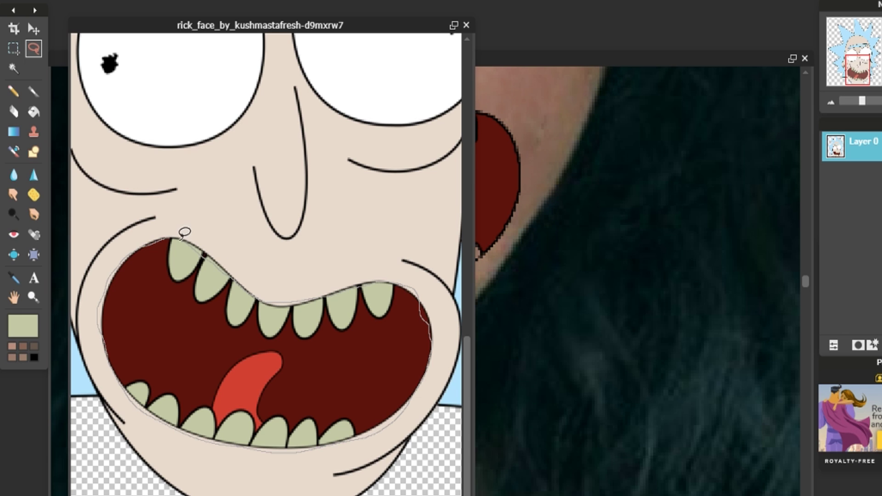
# Lasso the cartoon mouth in the Rick image and paste it as a new layer in the Wonder Woman photo
pyautogui.moveTo(184, 232); pyautogui.dragTo(170, 230)
pyautogui.hotkey('ctrl', 'c')
pyautogui.click(580, 173)
pyautogui.hotkey('ctrl', 'v')
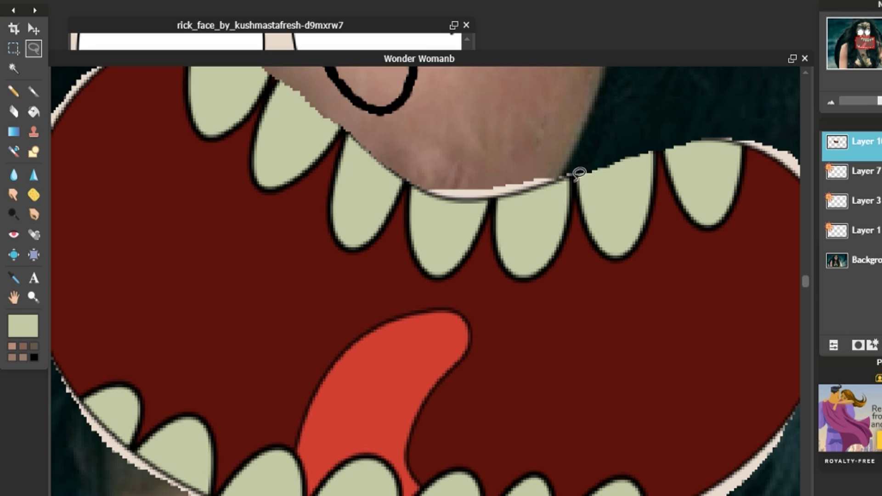
pyautogui.scroll(-5, 508, 234)
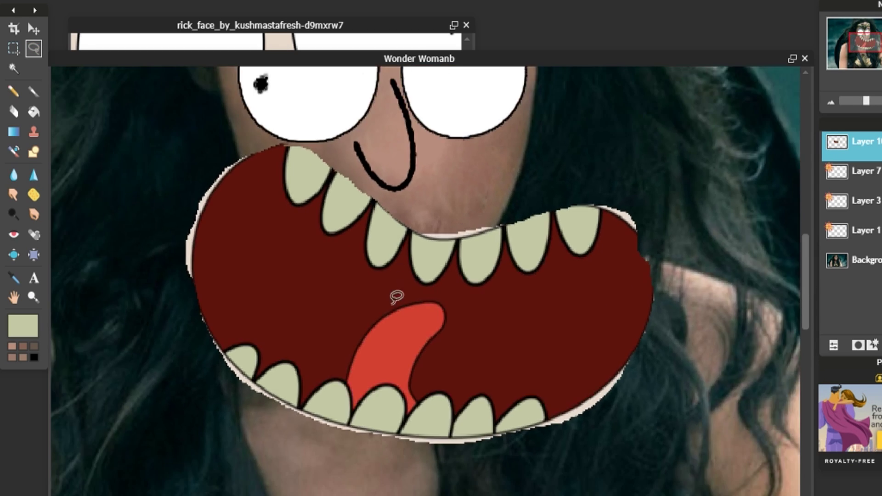
pyautogui.scroll(-3, 396, 296)
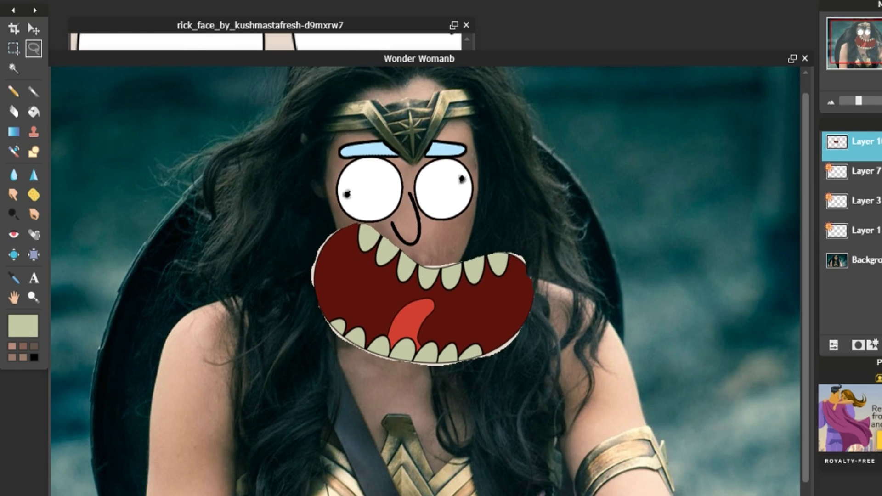
# Scale down and slightly rotate the pasted mouth with Free transform so it sits just below the cartoon nose
pyautogui.click(41, 1)
pyautogui.click(73, 71)
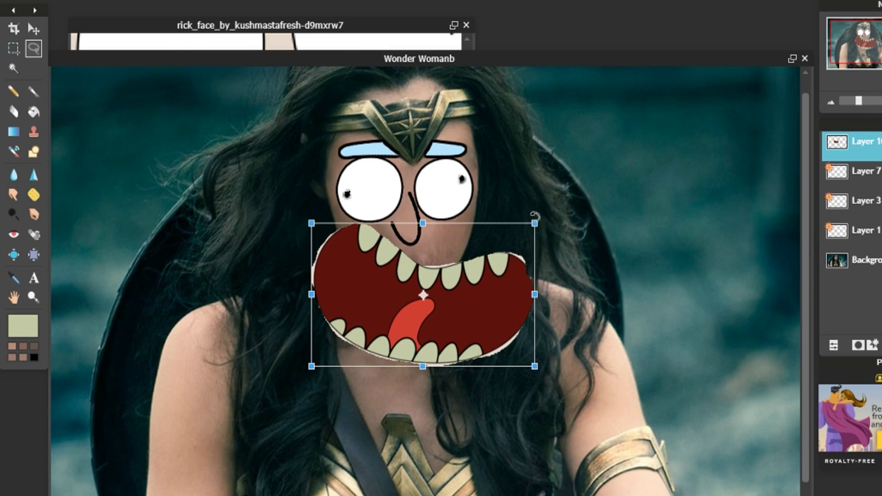
pyautogui.moveTo(535, 223); pyautogui.dragTo(512, 237)
pyautogui.moveTo(495, 276); pyautogui.dragTo(471, 261)
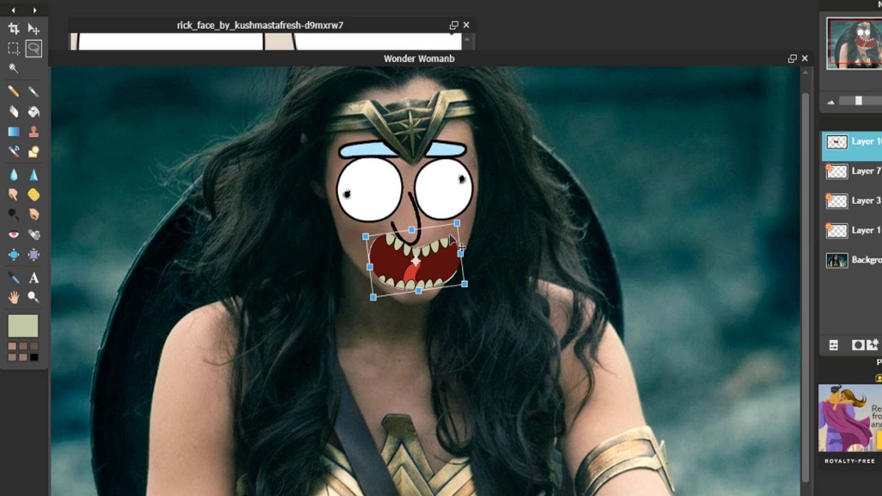
pyautogui.moveTo(451, 235)
pyautogui.mouseDown()
pyautogui.moveTo(443, 238)
pyautogui.moveTo(450, 226)
pyautogui.mouseUp()
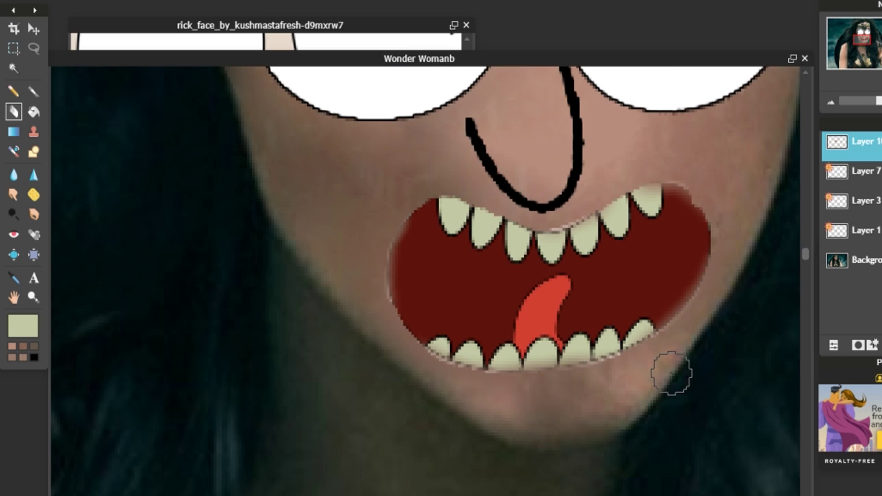
# Examine the Wonder Woman composite up close and as a whole, including the blended mouth edges and the teal hair
pyautogui.scroll(-8, 672, 373)
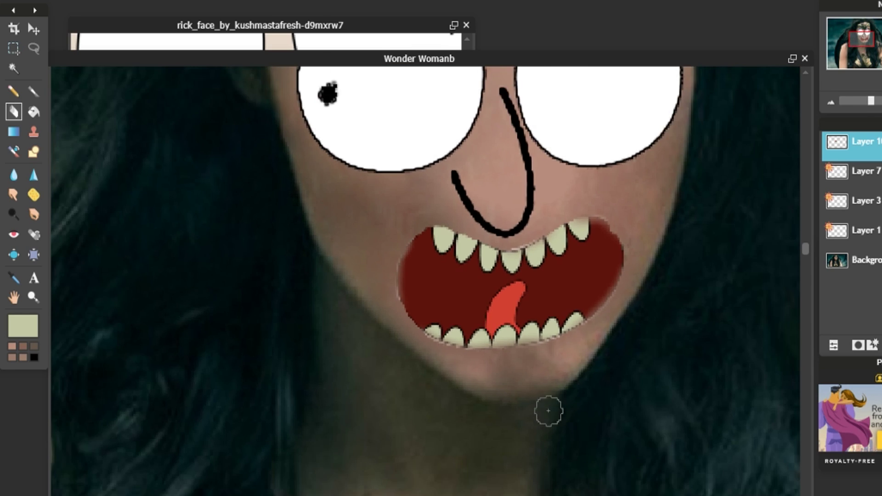
pyautogui.scroll(-2, 593, 408)
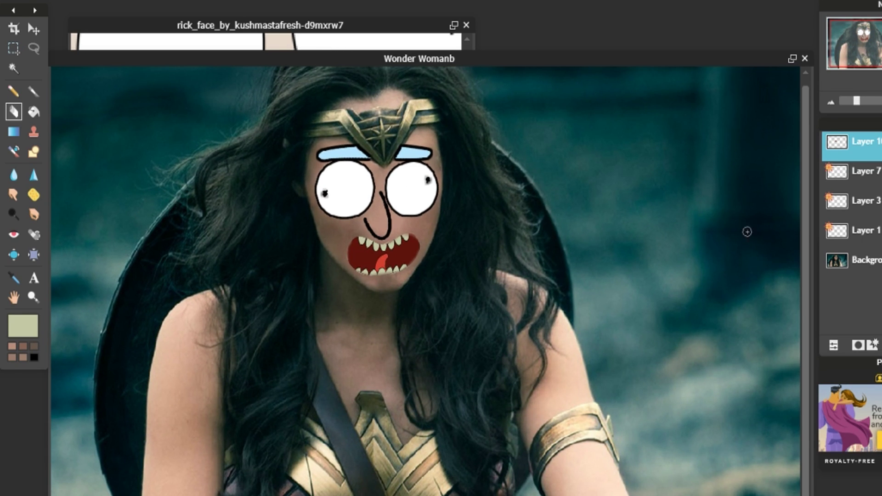
pyautogui.scroll(1, 430, 317)
pyautogui.scroll(1, 506, 238)
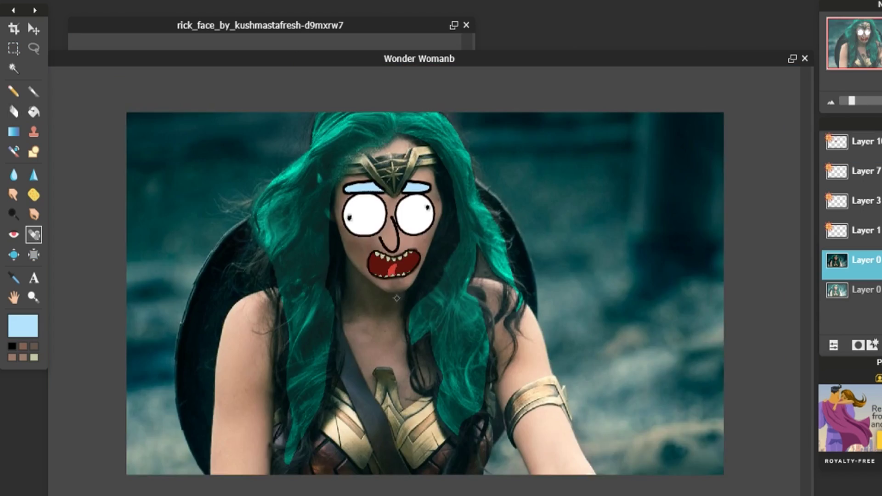
pyautogui.scroll(2, 474, 363)
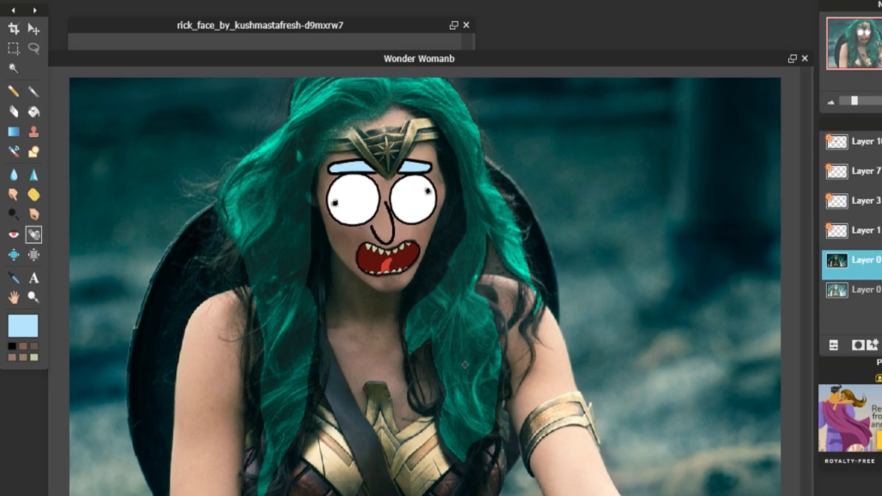
pyautogui.scroll(-2, 465, 365)
pyautogui.scroll(1, 465, 365)
pyautogui.scroll(-1, 465, 364)
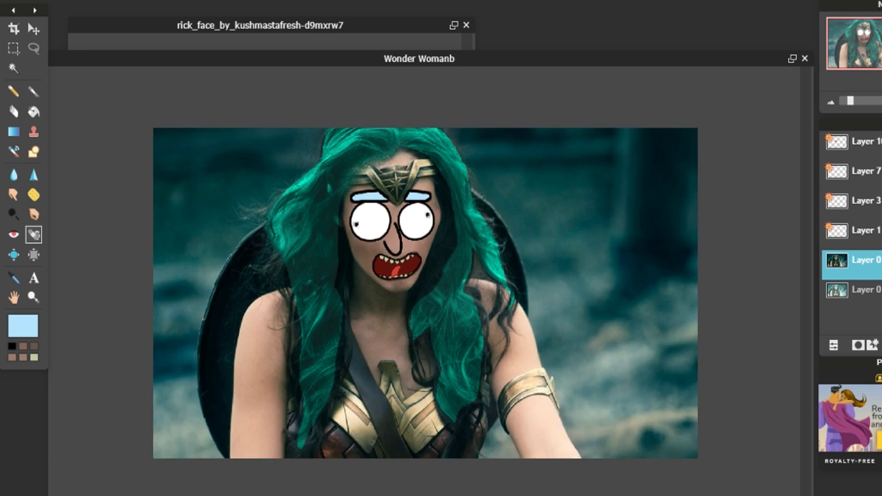
pyautogui.scroll(1, 434, 285)
pyautogui.scroll(-1, 434, 285)
pyautogui.scroll(1, 435, 320)
pyautogui.scroll(-1, 488, 434)
pyautogui.scroll(1, 435, 389)
pyautogui.scroll(-1, 434, 389)
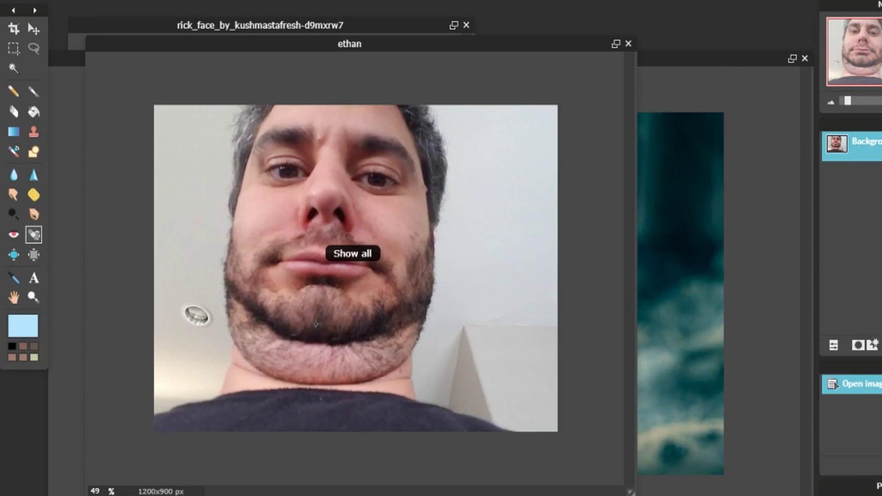
# Bring the Rick image to the front with the whole head in view as the source for the bearded man's photo
pyautogui.scroll(1, 315, 328)
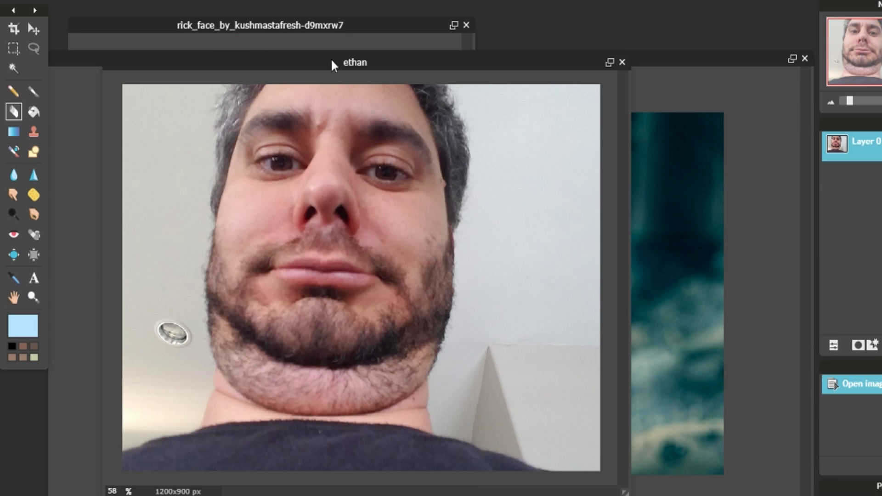
pyautogui.click(340, 29)
pyautogui.scroll(-2, 267, 276)
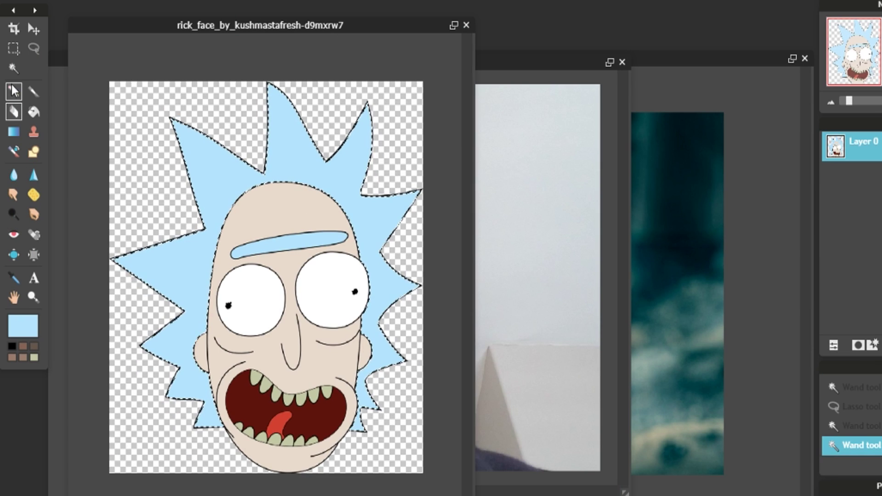
pyautogui.click(380, 134)
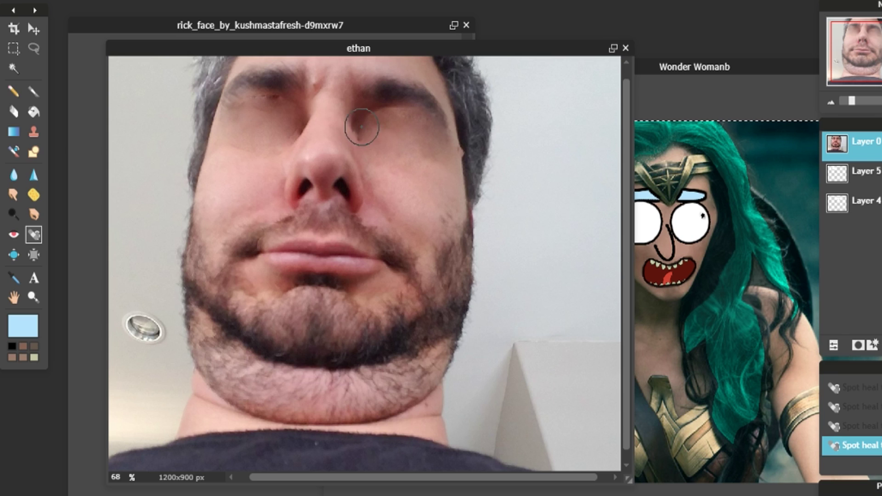
# Spot heal the remaining eye traces between the nose and the far eyebrow in the bearded man's photo
pyautogui.click(364, 123)
pyautogui.moveTo(396, 120); pyautogui.dragTo(402, 119)
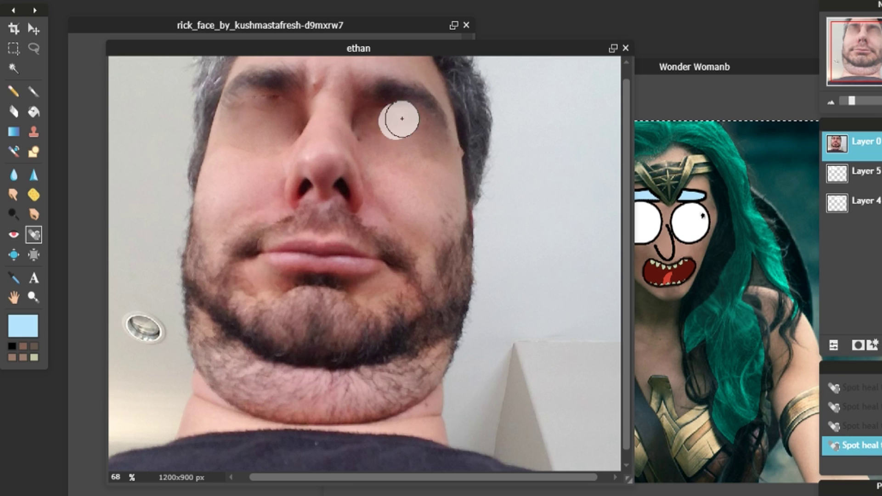
pyautogui.scroll(-2, 459, 322)
pyautogui.scroll(2, 441, 313)
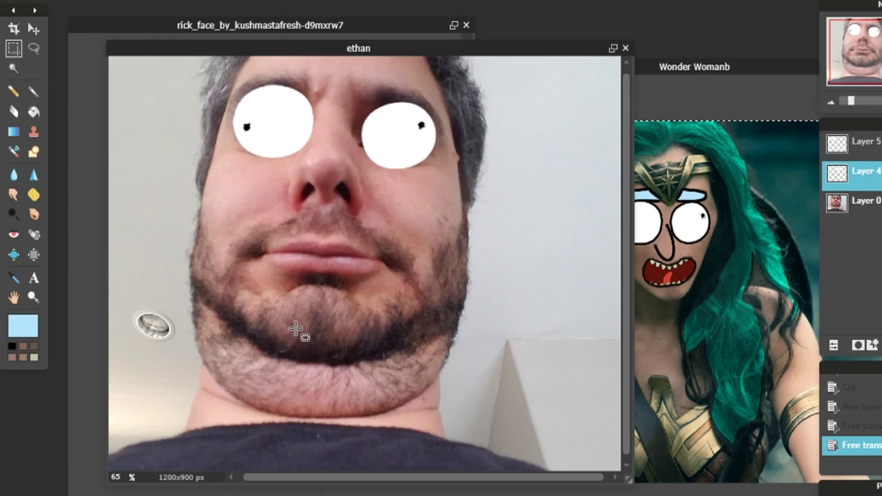
# Select the base photo layer beneath the cartoon mouth and activate the rectangular marquee tool
pyautogui.scroll(-1, 296, 328)
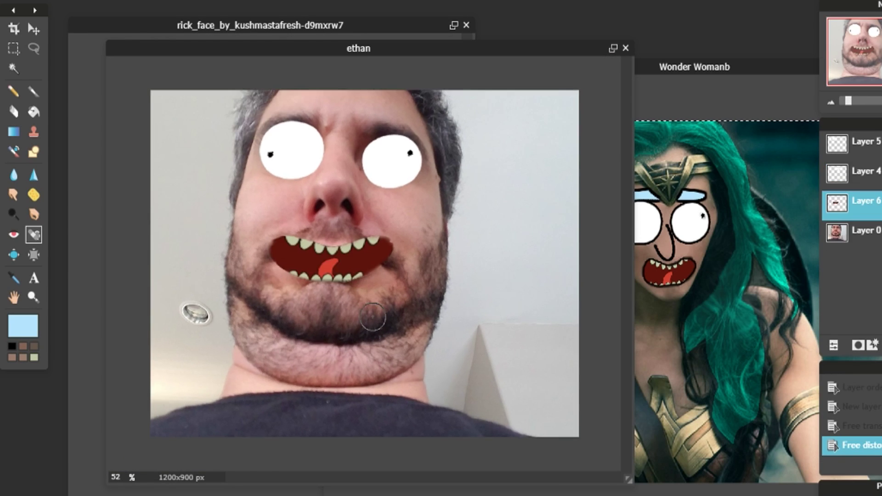
pyautogui.scroll(-1, 374, 315)
pyautogui.scroll(2, 379, 335)
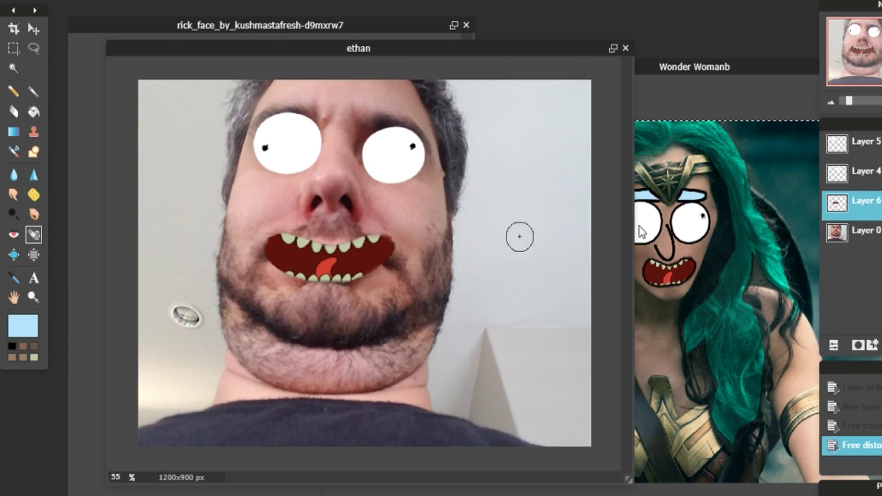
pyautogui.click(869, 230)
pyautogui.scroll(3, 420, 209)
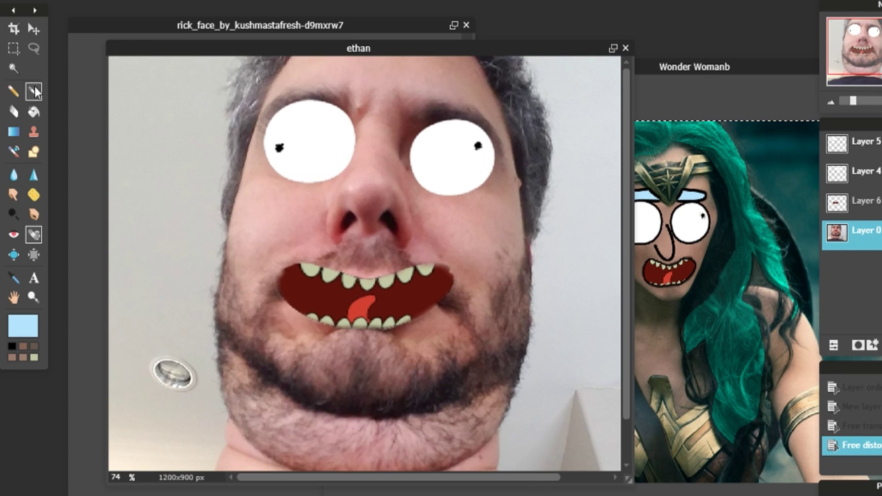
pyautogui.click(13, 49)
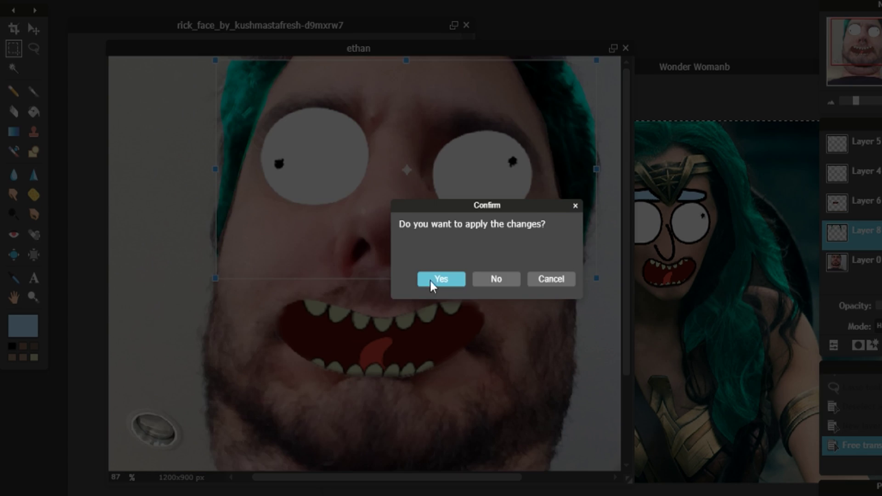
# Apply the transform that fits the teal hair layer over the bearded man's hair, and return to the Wonder Woman image
pyautogui.click(441, 279)
pyautogui.scroll(-5, 390, 325)
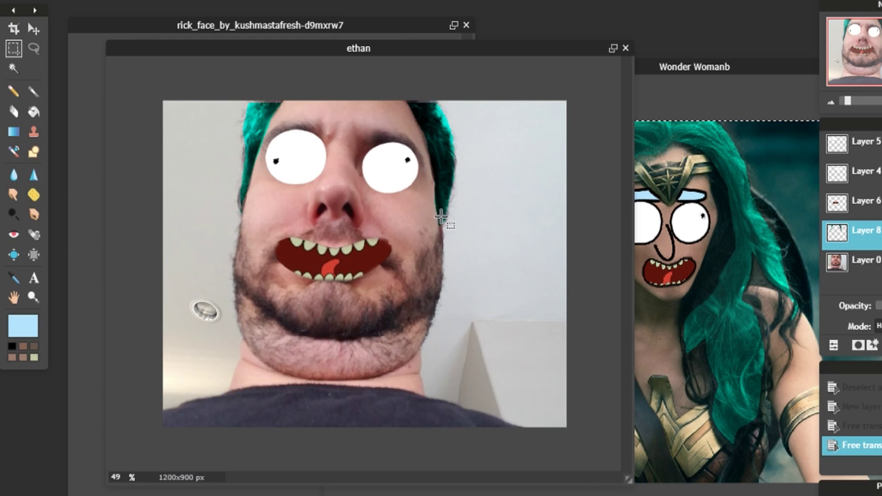
pyautogui.scroll(-1, 448, 221)
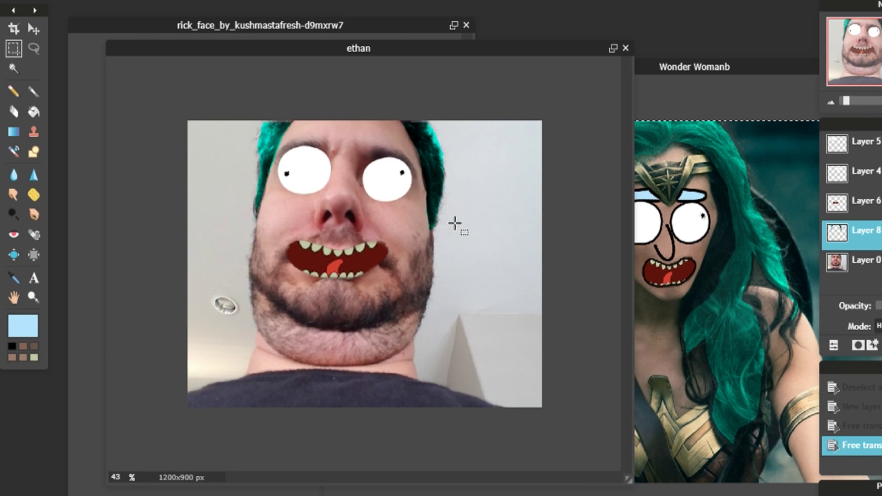
pyautogui.click(709, 236)
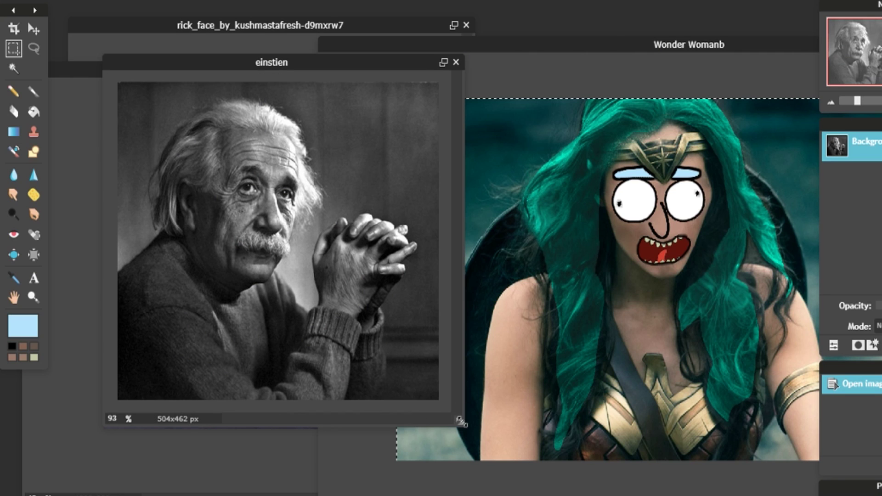
# Enlarge the window of the einstien image and zoom the portrait to 110%
pyautogui.moveTo(461, 422); pyautogui.dragTo(689, 467)
pyautogui.scroll(2, 454, 342)
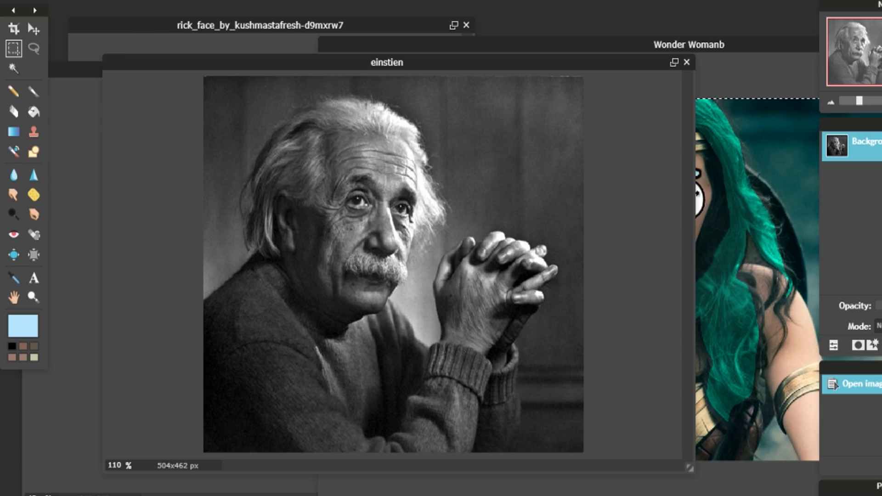
pyautogui.click(23, 1)
pyautogui.click(37, 1)
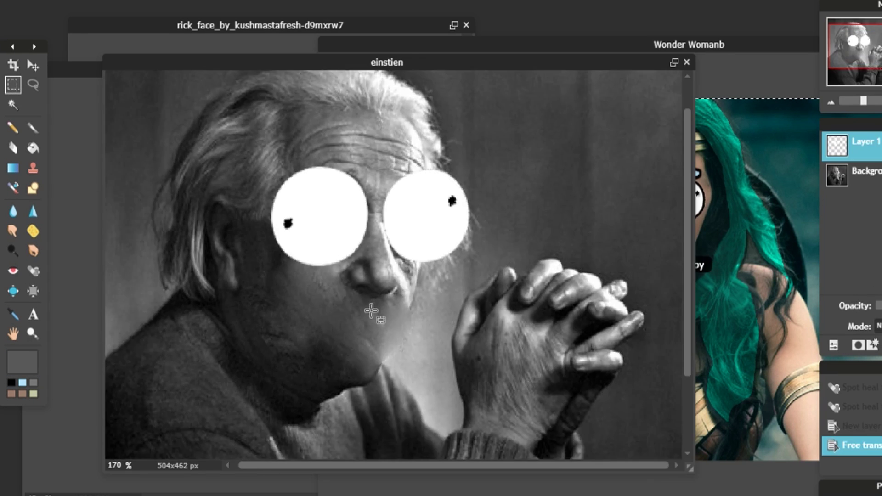
# Paste the cartoon mouth as a new layer in the Einstein portrait and scale it down to fit below the nose
pyautogui.hotkey('ctrl', 'v')
pyautogui.click(37, 1)
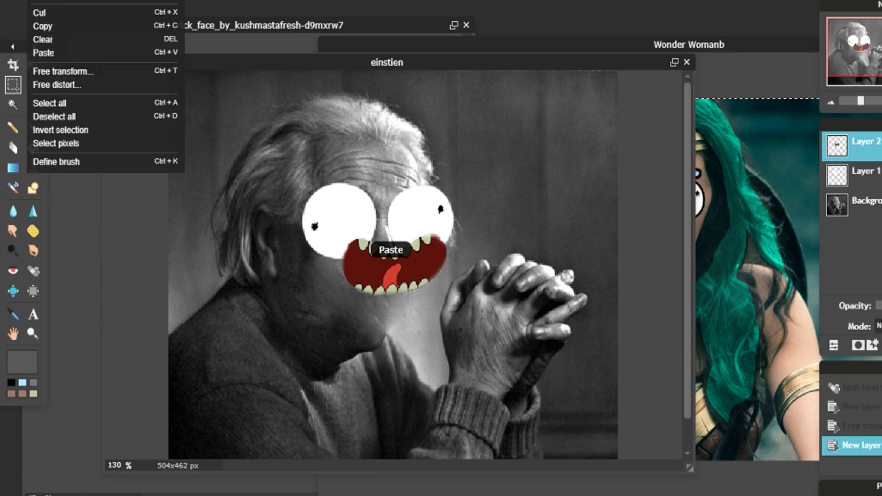
pyautogui.click(70, 76)
pyautogui.moveTo(417, 260); pyautogui.dragTo(397, 301)
pyautogui.moveTo(430, 273); pyautogui.dragTo(426, 278)
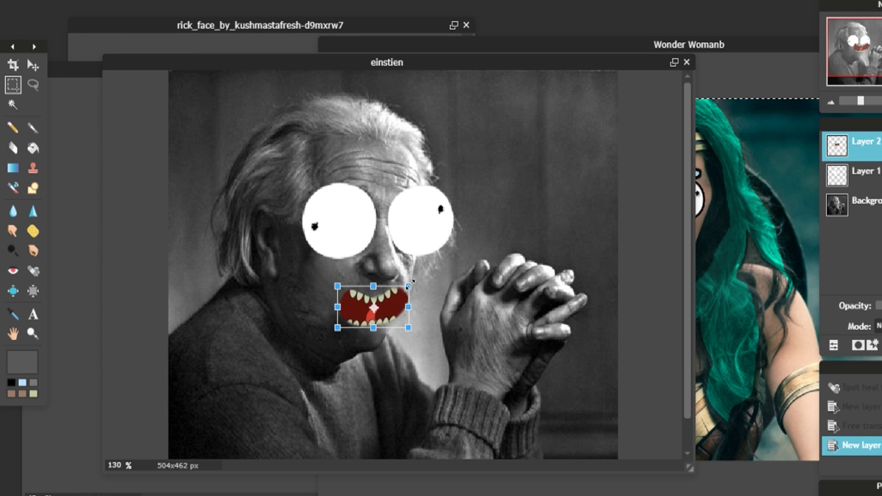
pyautogui.moveTo(409, 285); pyautogui.dragTo(394, 305)
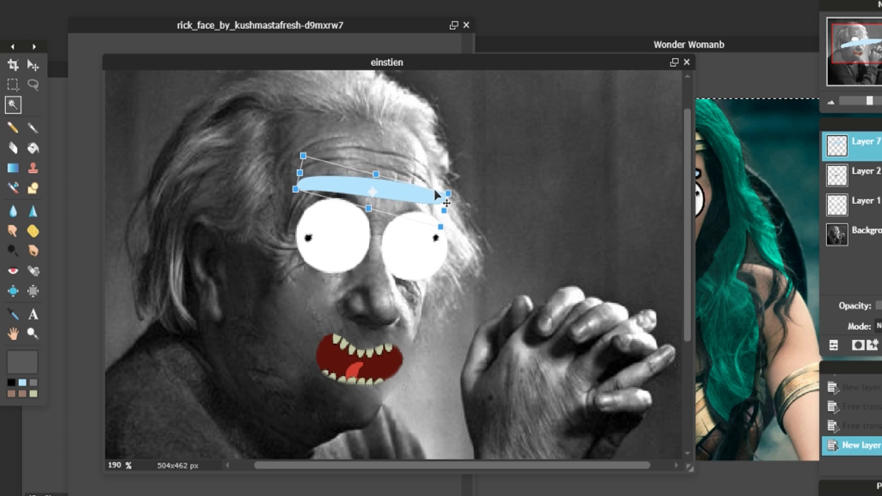
# Position the tilted light blue eyebrow just above both cartoon eyes on Einstein and apply the transform
pyautogui.moveTo(434, 189); pyautogui.dragTo(437, 185)
pyautogui.click(557, 188)
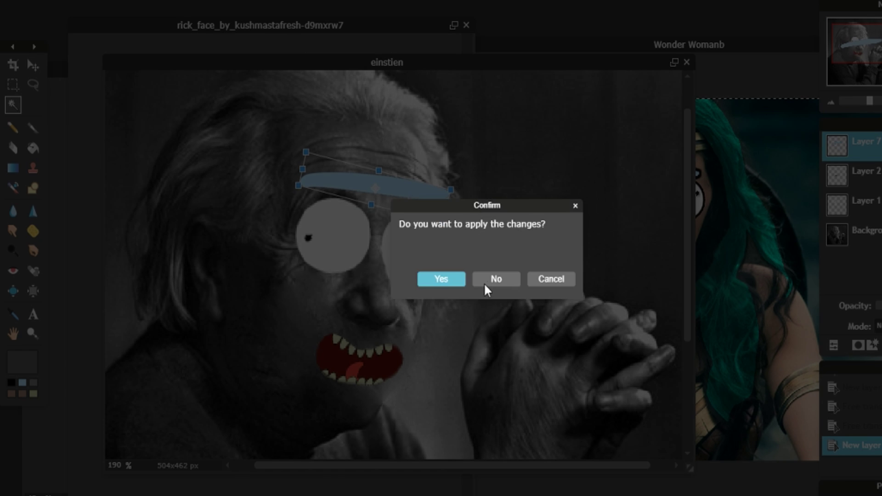
pyautogui.click(453, 277)
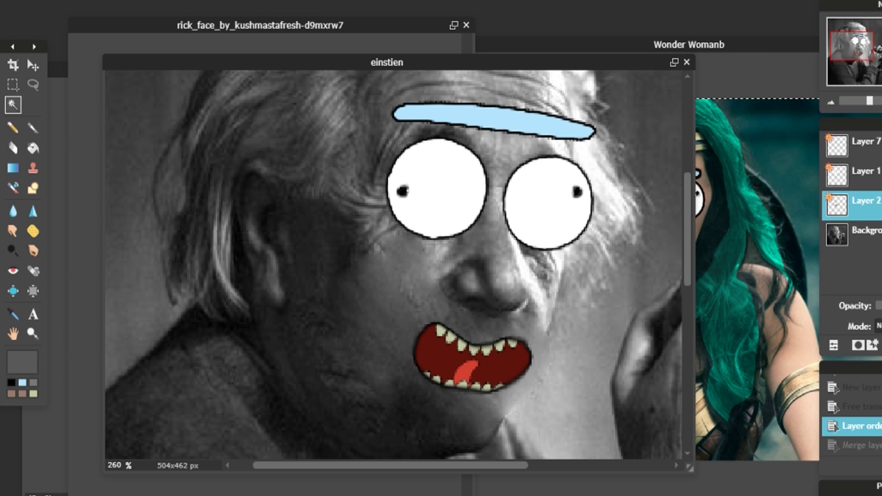
# Try to colorize the cartoon mouth layer with the Hue & Saturation adjustment
pyautogui.click(202, 1)
pyautogui.click(166, 1)
pyautogui.click(166, 1)
pyautogui.click(171, 1)
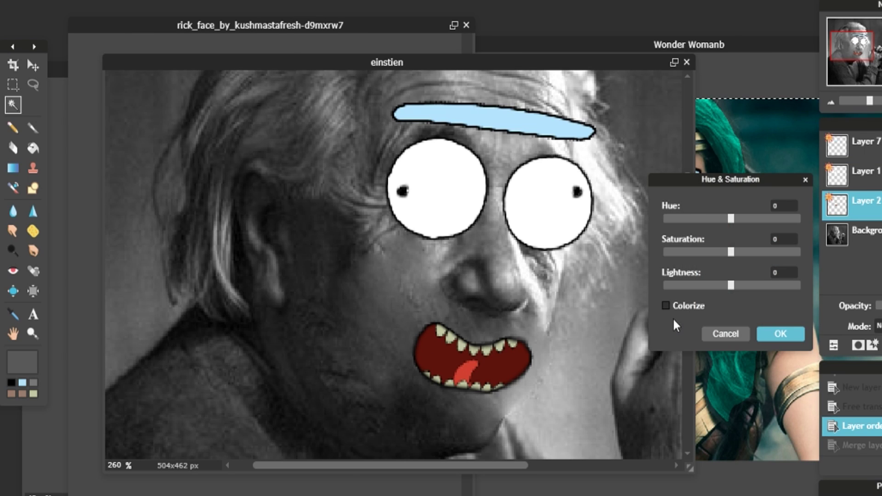
pyautogui.click(665, 306)
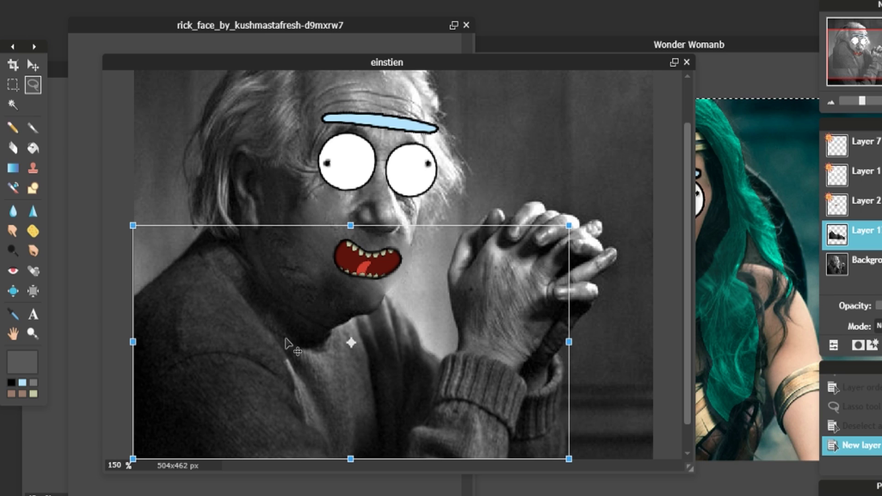
# Apply the Free transform on the pasted sweater layer, lined up with Einstein's body
pyautogui.click(613, 256)
pyautogui.click(422, 281)
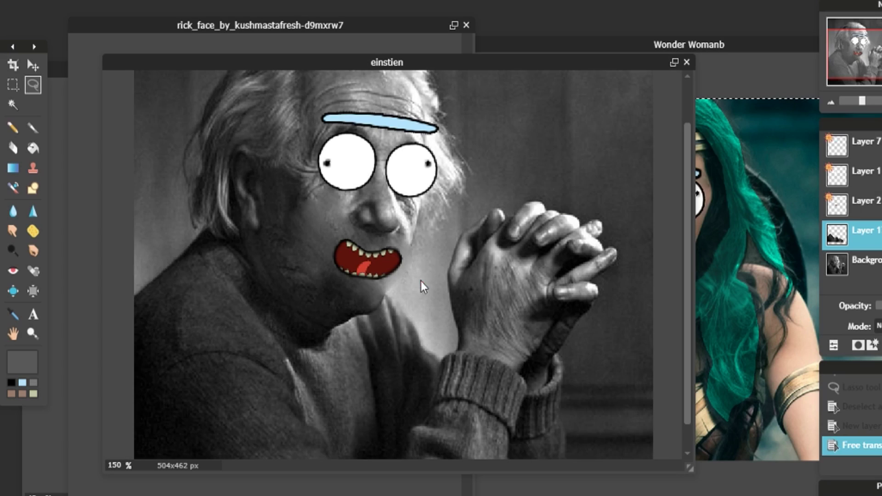
pyautogui.scroll(2, 392, 334)
pyautogui.scroll(-3, 396, 327)
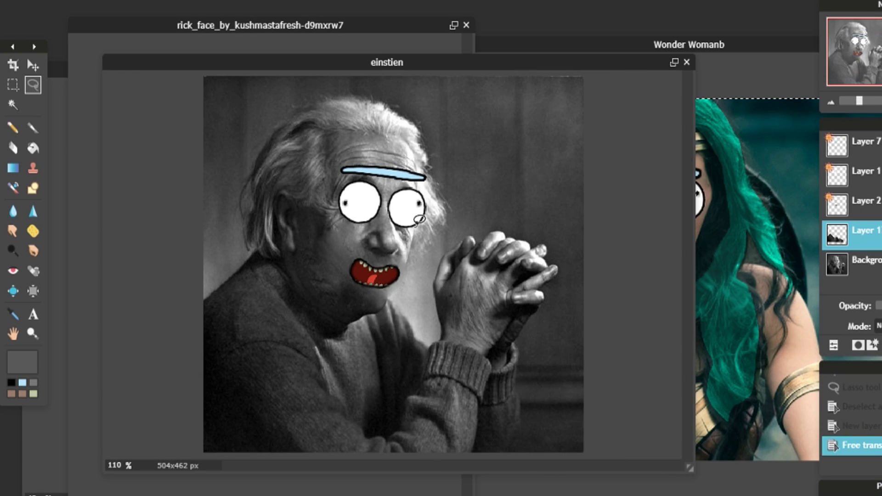
pyautogui.click(152, 0)
pyautogui.click(161, 0)
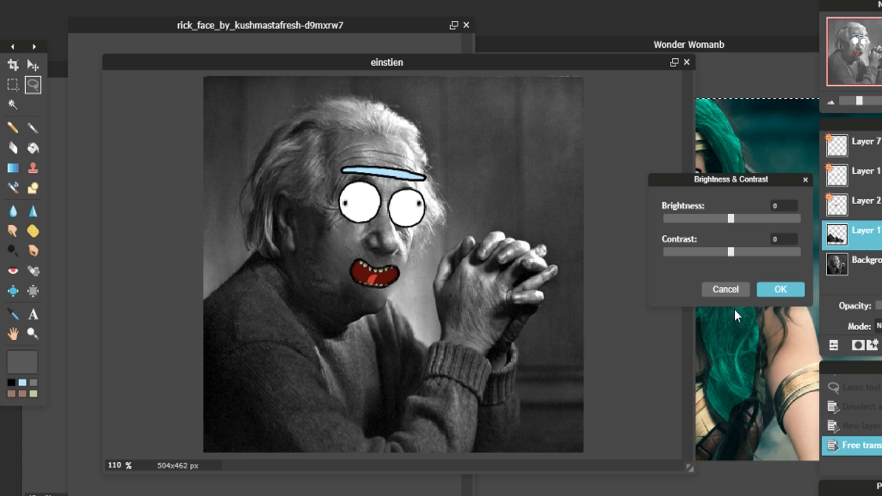
pyautogui.click(717, 289)
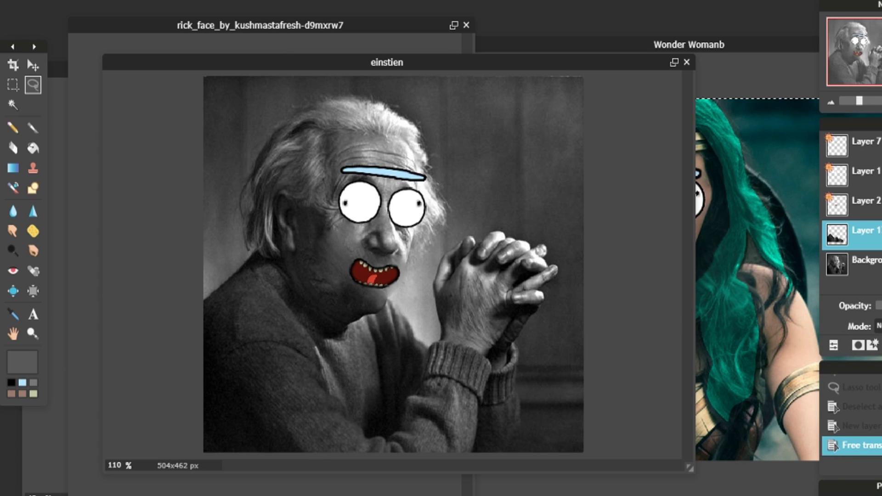
# Colorize Einstein's sweater layer red using Hue & Saturation, with hue 180, saturation 77 and a slightly raised lightness
pyautogui.click(202, 1)
pyautogui.click(211, 5)
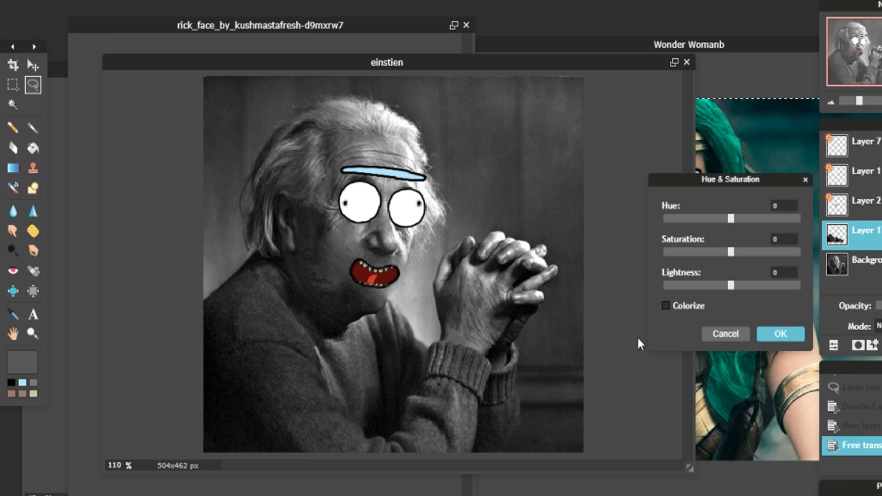
pyautogui.click(690, 305)
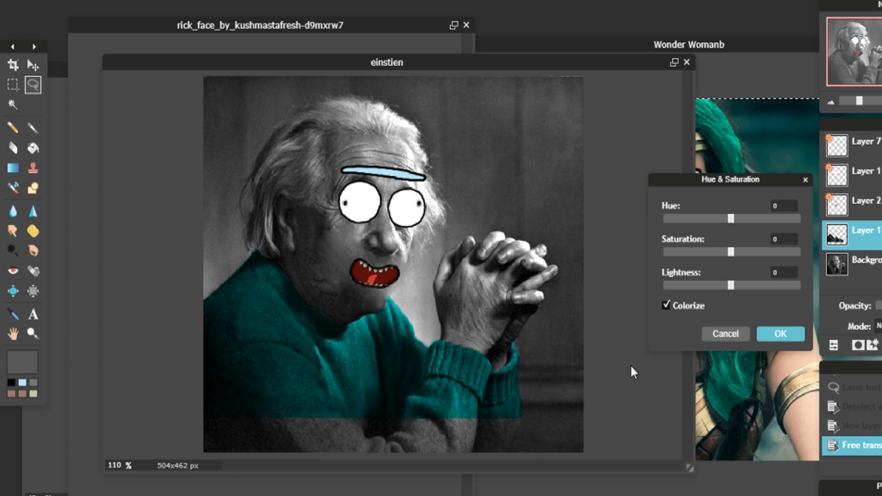
pyautogui.click(799, 219)
pyautogui.moveTo(731, 252); pyautogui.dragTo(771, 252)
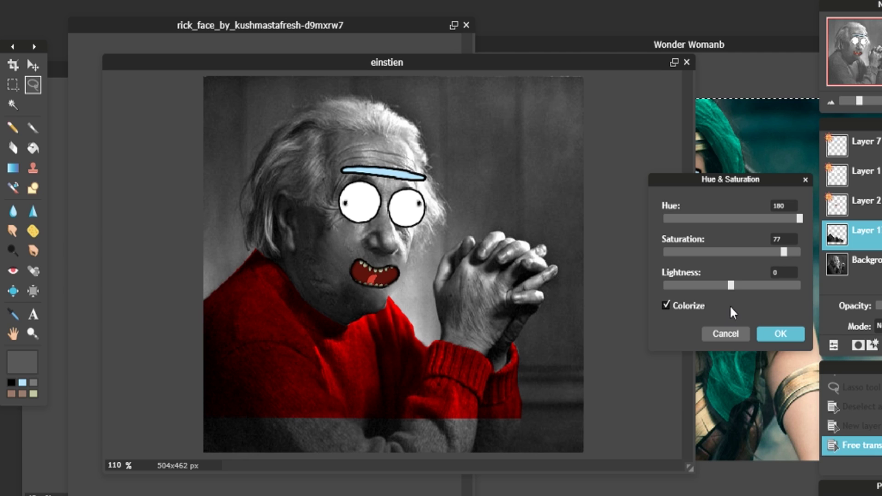
pyautogui.moveTo(729, 286)
pyautogui.mouseDown()
pyautogui.moveTo(751, 283)
pyautogui.moveTo(735, 285)
pyautogui.mouseUp()
pyautogui.click(781, 336)
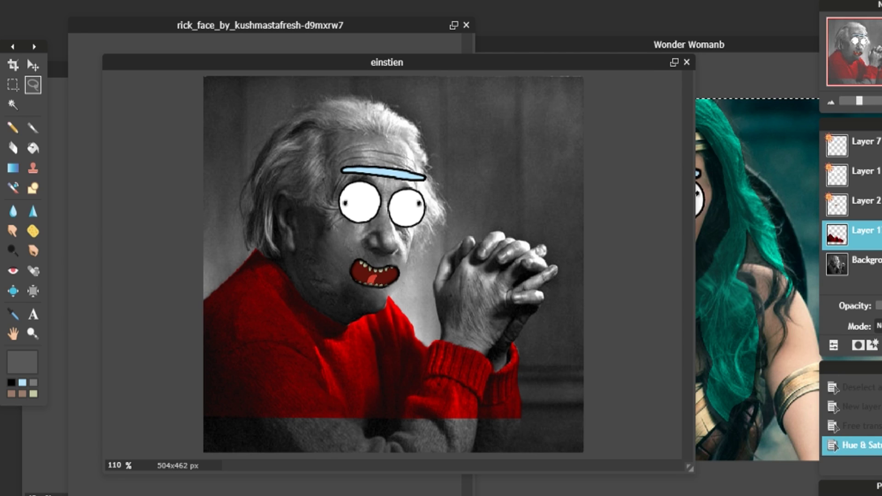
# Crop the Einstein image to cut off the uncoloured strip below the red sweater
pyautogui.scroll(-1, 404, 352)
pyautogui.click(13, 65)
pyautogui.moveTo(217, 88)
pyautogui.mouseDown()
pyautogui.moveTo(681, 380)
pyautogui.moveTo(690, 391)
pyautogui.moveTo(689, 425)
pyautogui.mouseUp()
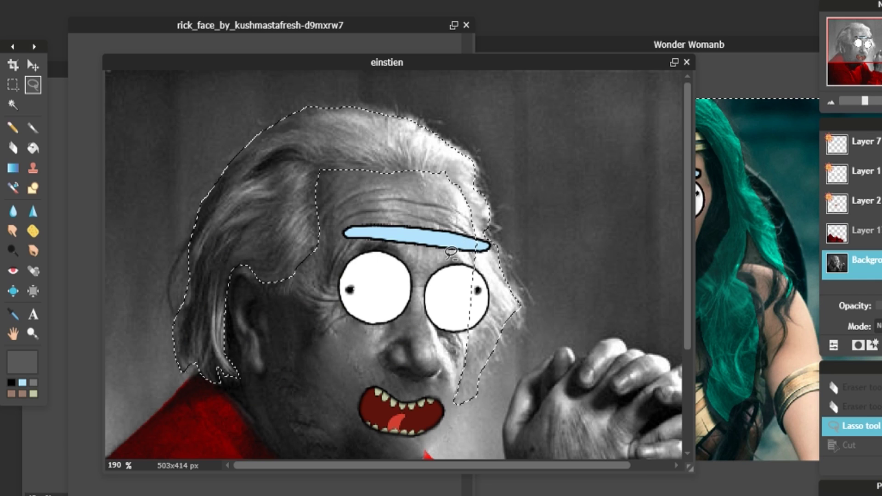
# Copy the lassoed hair to a new layer and align it with Einstein's original hair using Free transform
pyautogui.hotkey('ctrl', 'c')
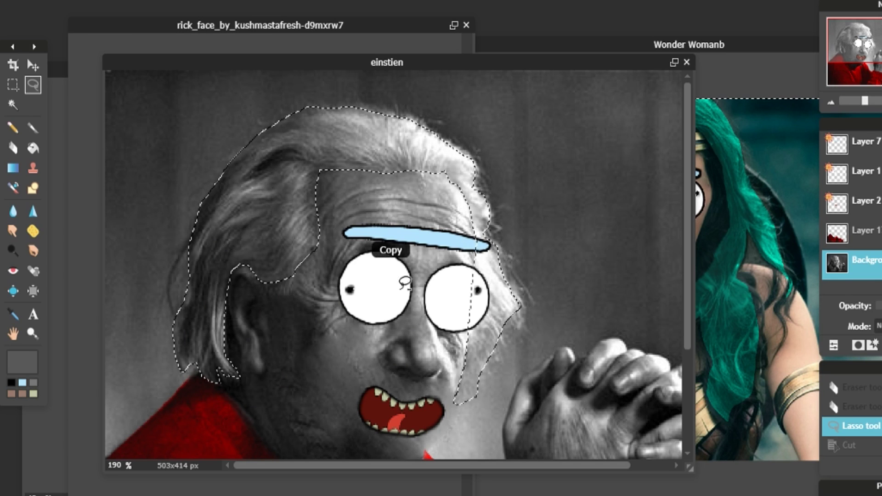
pyautogui.hotkey('ctrl', 'v')
pyautogui.click(69, 2)
pyautogui.click(62, 71)
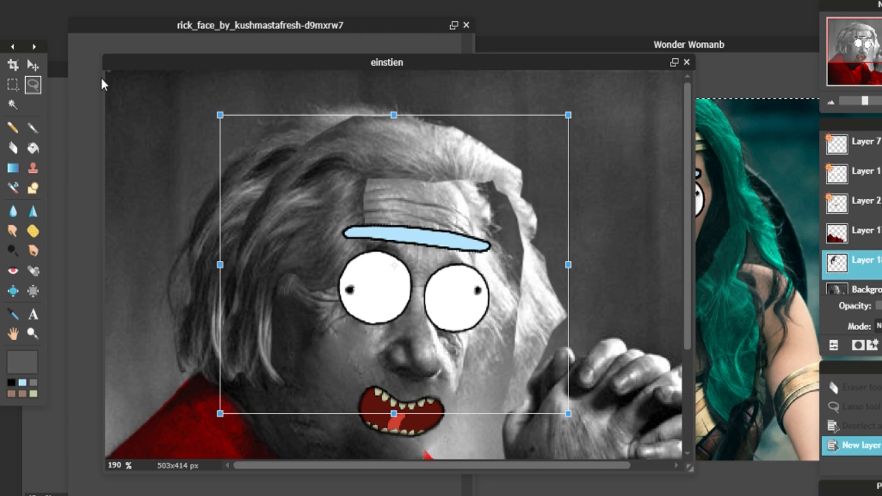
pyautogui.moveTo(388, 189); pyautogui.dragTo(330, 170)
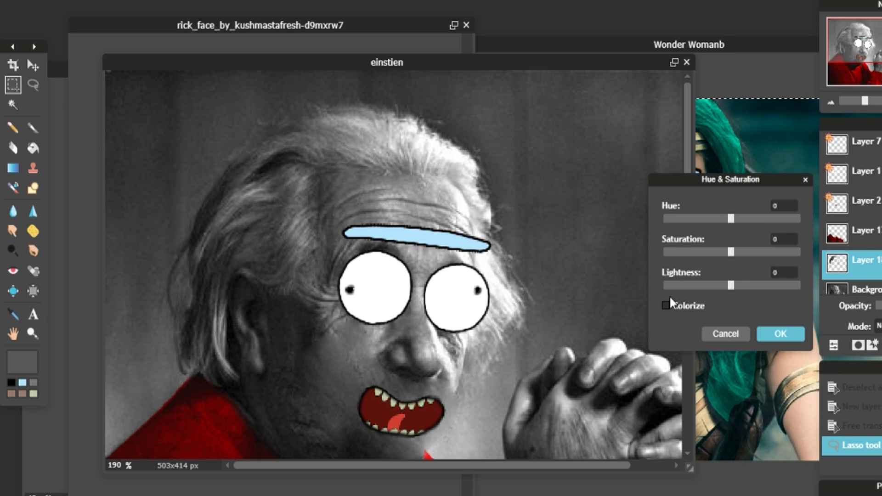
# Colorize Einstein's copied hair teal and apply a brightness of 67 to the hair layer
pyautogui.click(667, 306)
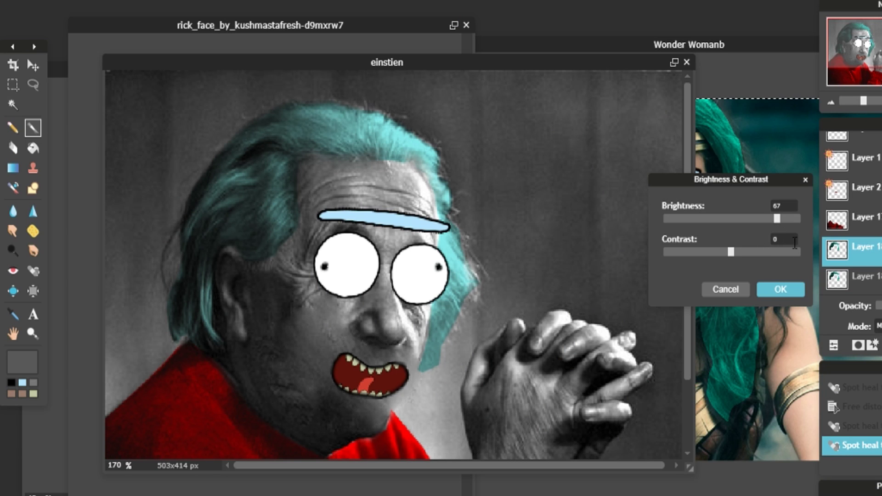
pyautogui.click(784, 293)
pyautogui.scroll(-3, 533, 309)
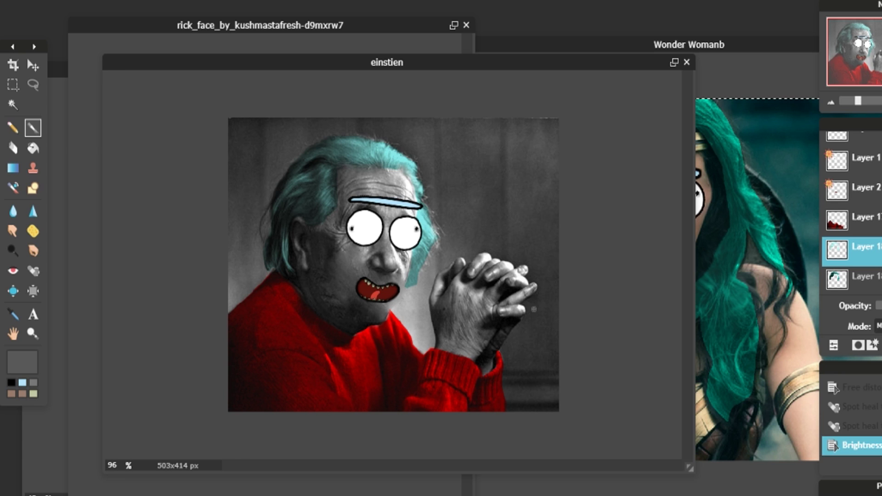
# Erase the teal overspill around the edges of Einstein's hair beside his face
pyautogui.scroll(3, 491, 288)
pyautogui.scroll(2, 458, 321)
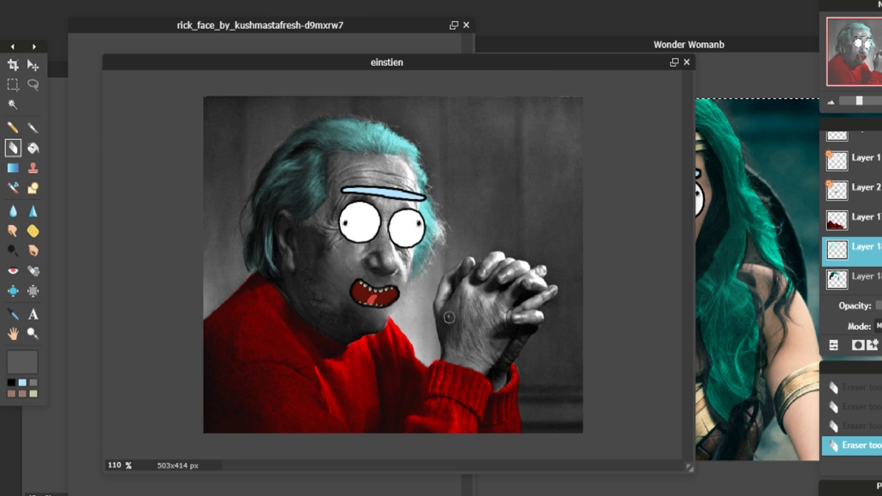
pyautogui.scroll(-1, 468, 263)
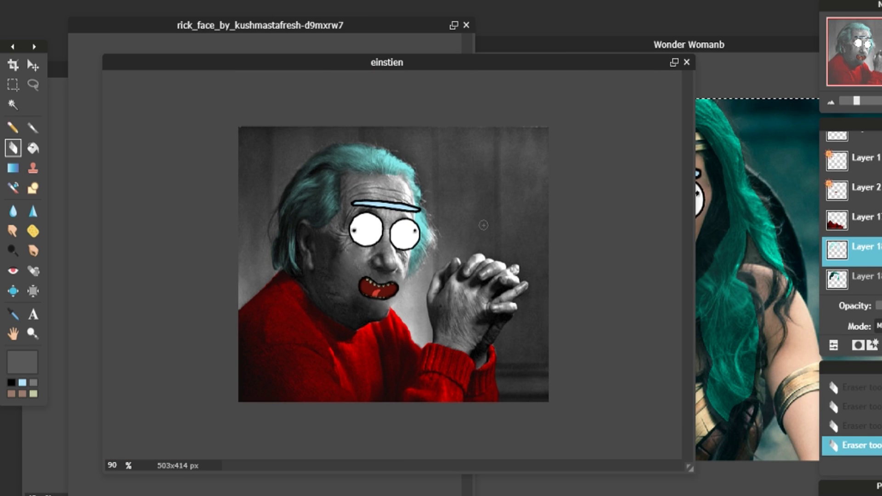
pyautogui.scroll(-1, 484, 225)
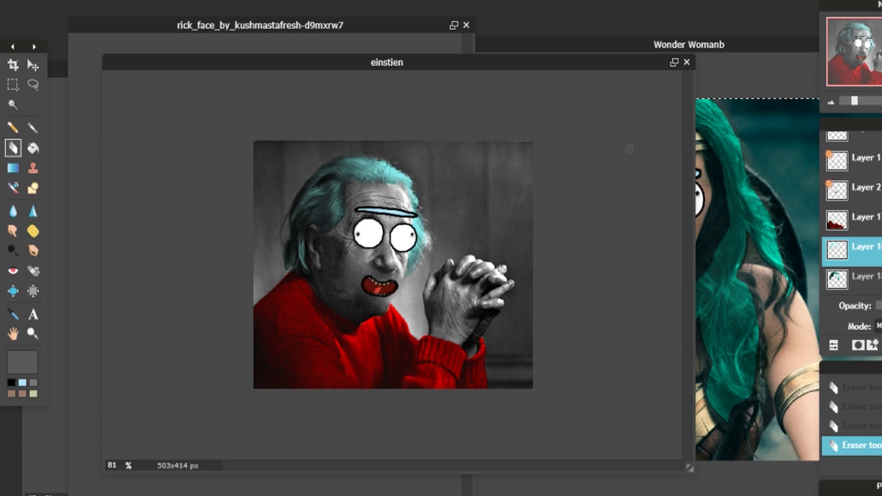
# Move the Einstein and bearded man's windows apart and bring the Wonder Woman portrait to the front
pyautogui.moveTo(532, 68); pyautogui.dragTo(575, 167)
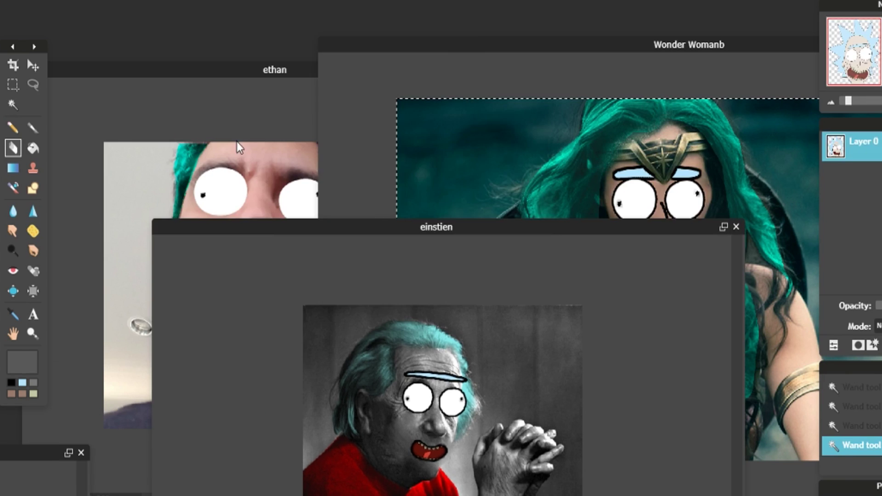
pyautogui.moveTo(266, 71); pyautogui.dragTo(192, 0)
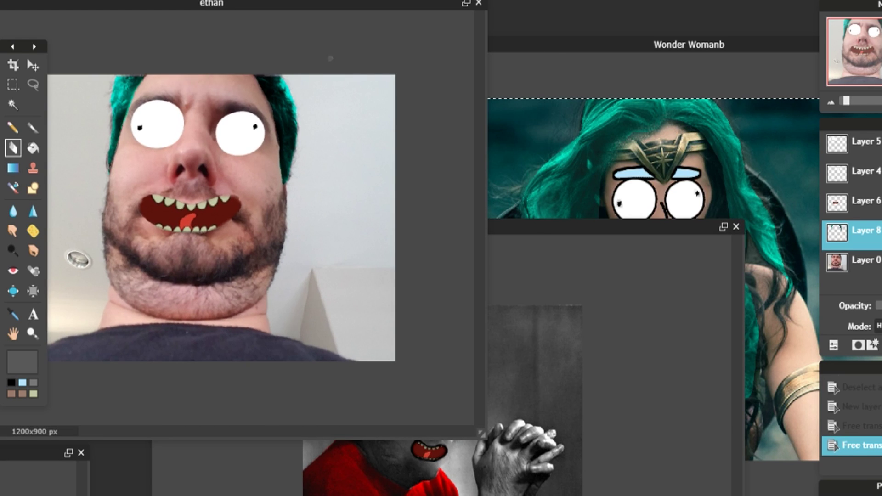
pyautogui.click(532, 102)
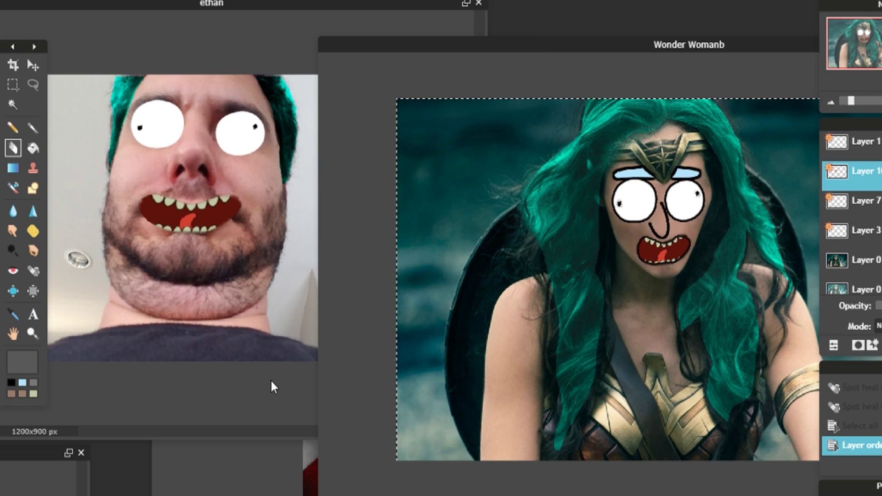
# Examine the finished Einstein portrait at several magnifications
pyautogui.click(244, 464)
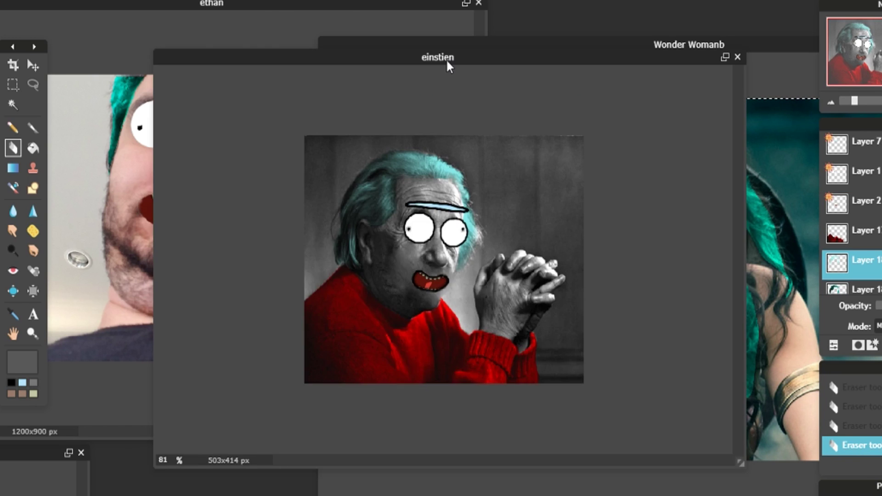
pyautogui.moveTo(447, 61); pyautogui.dragTo(433, 67)
pyautogui.scroll(5, 433, 326)
pyautogui.scroll(-1, 457, 349)
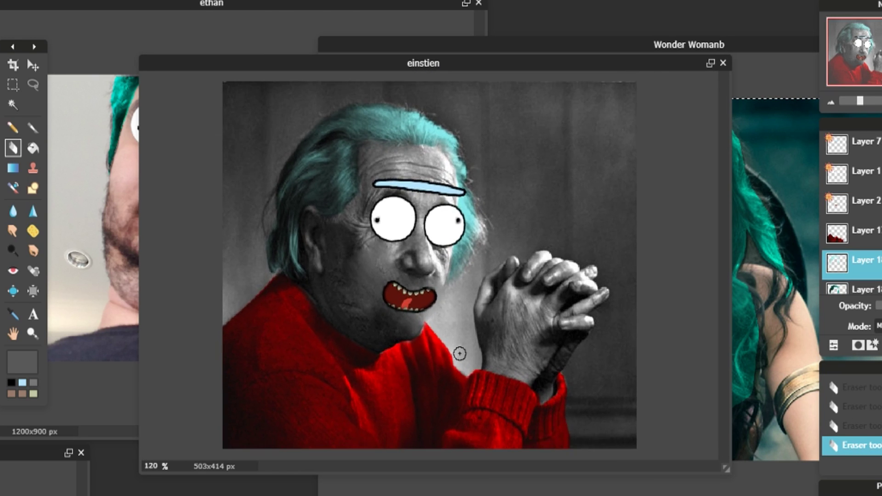
pyautogui.scroll(-4, 460, 354)
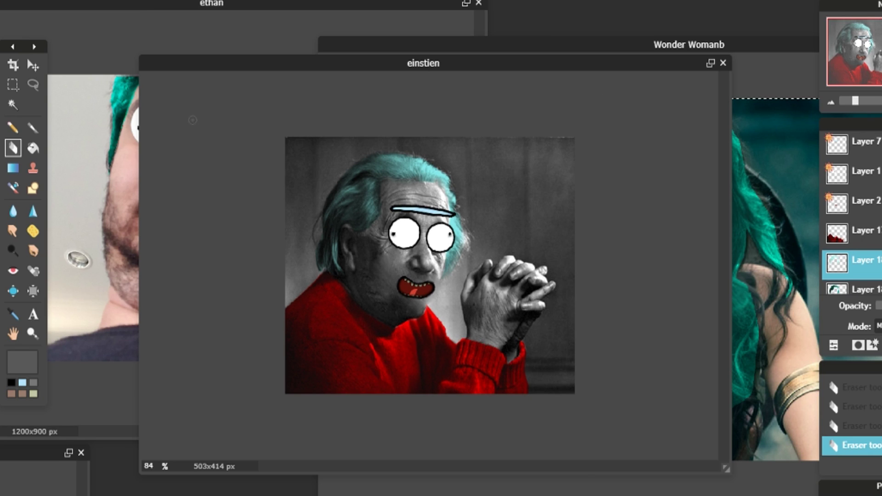
pyautogui.scroll(2, 416, 279)
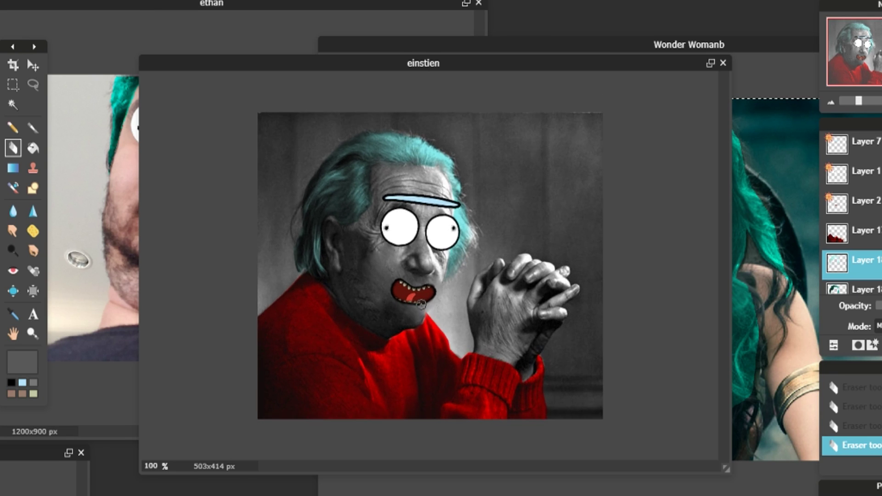
pyautogui.scroll(-2, 416, 279)
pyautogui.scroll(-3, 417, 280)
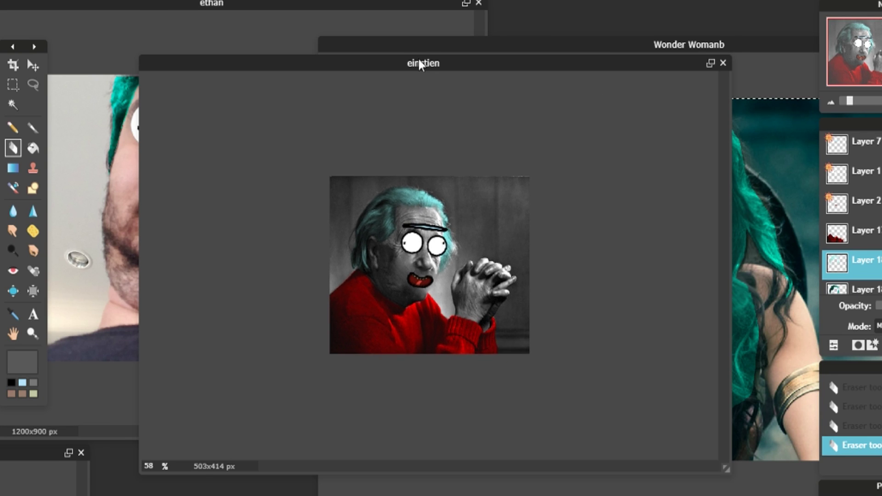
# Shrink the Einstein window and place it between the other two portraits so all three faces are in view
pyautogui.moveTo(419, 59); pyautogui.dragTo(413, 98)
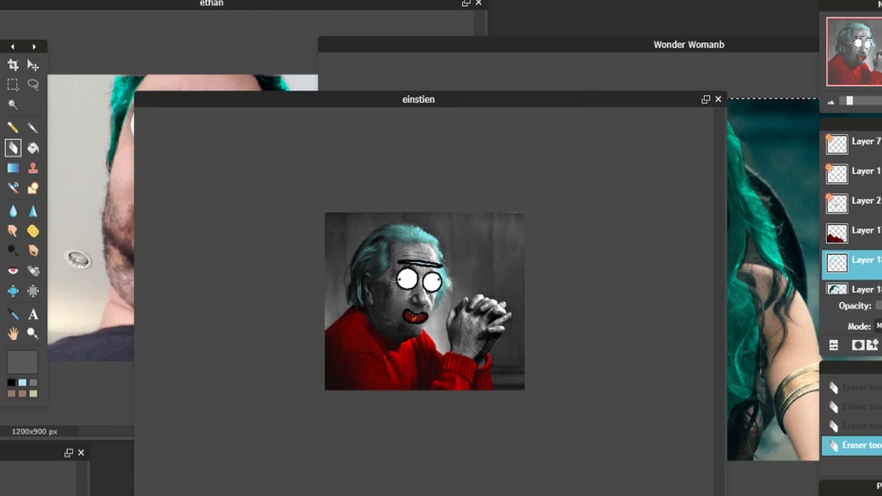
pyautogui.moveTo(721, 495); pyautogui.dragTo(429, 349)
pyautogui.moveTo(332, 95); pyautogui.dragTo(375, 248)
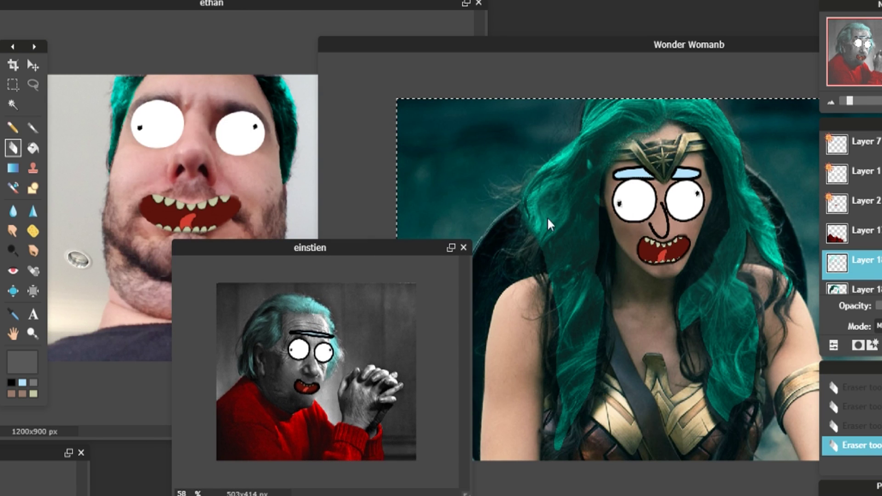